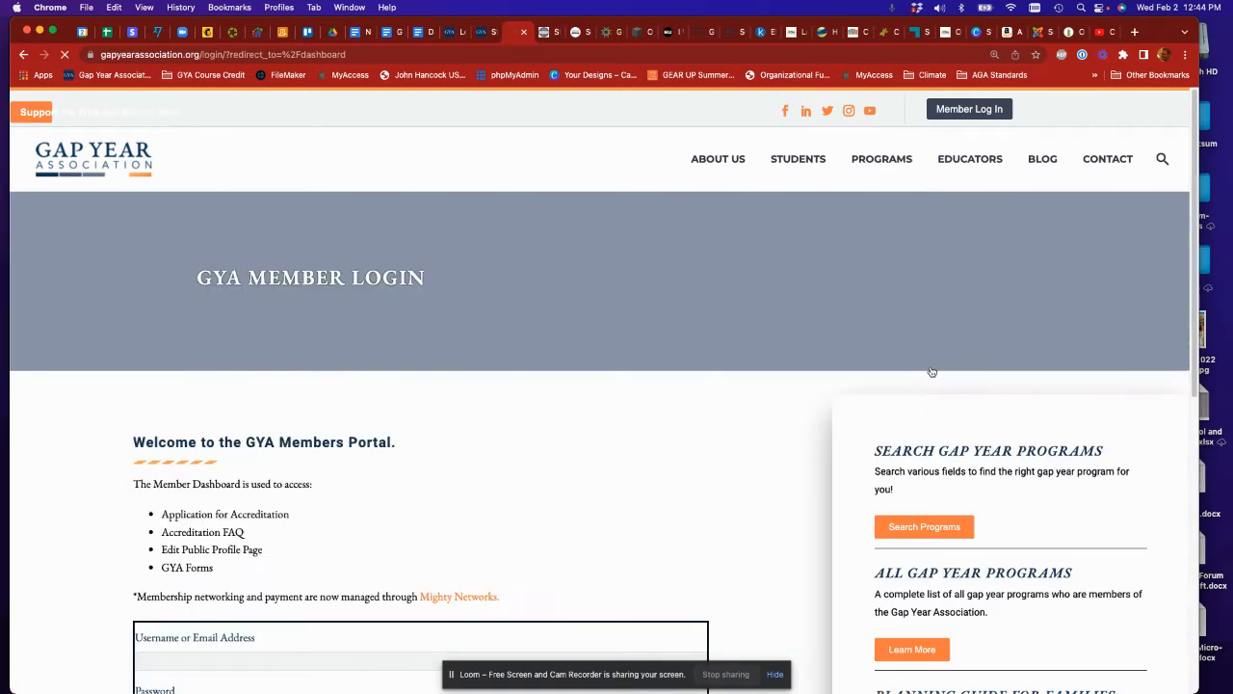
scroll(496, 563, "down", 2)
- Fill the login form with the saved member credentials from Chrome autofill
left_click(408, 565)
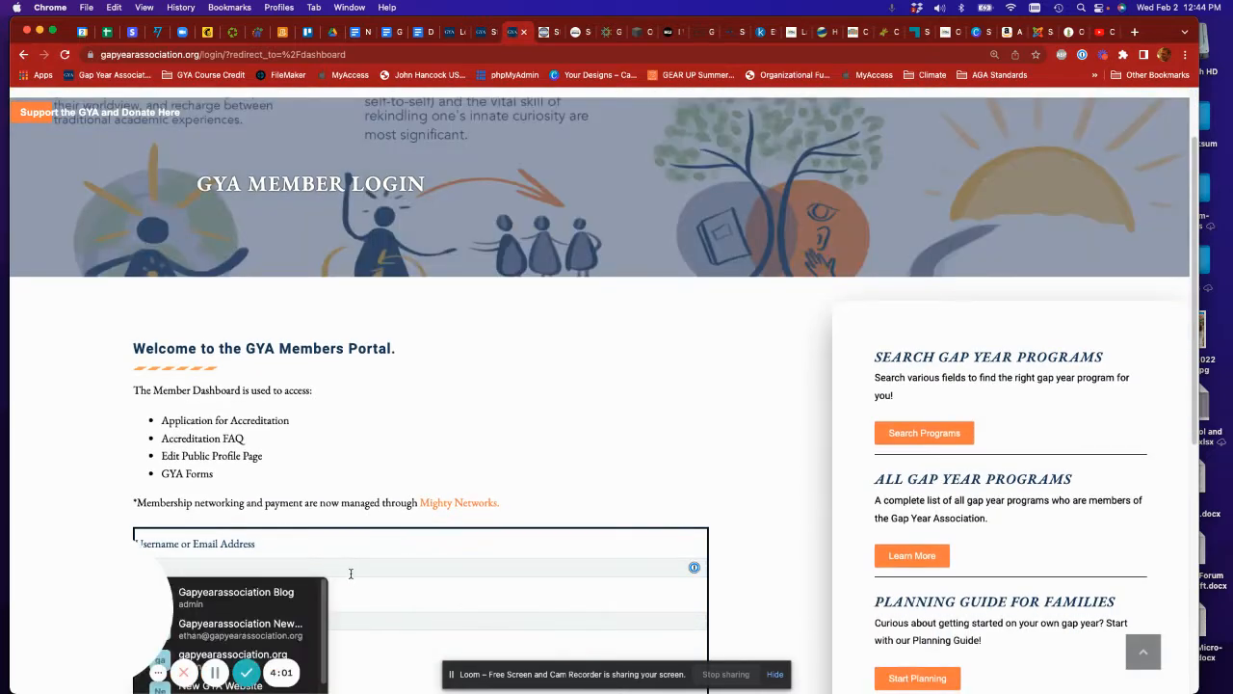
left_click(241, 628)
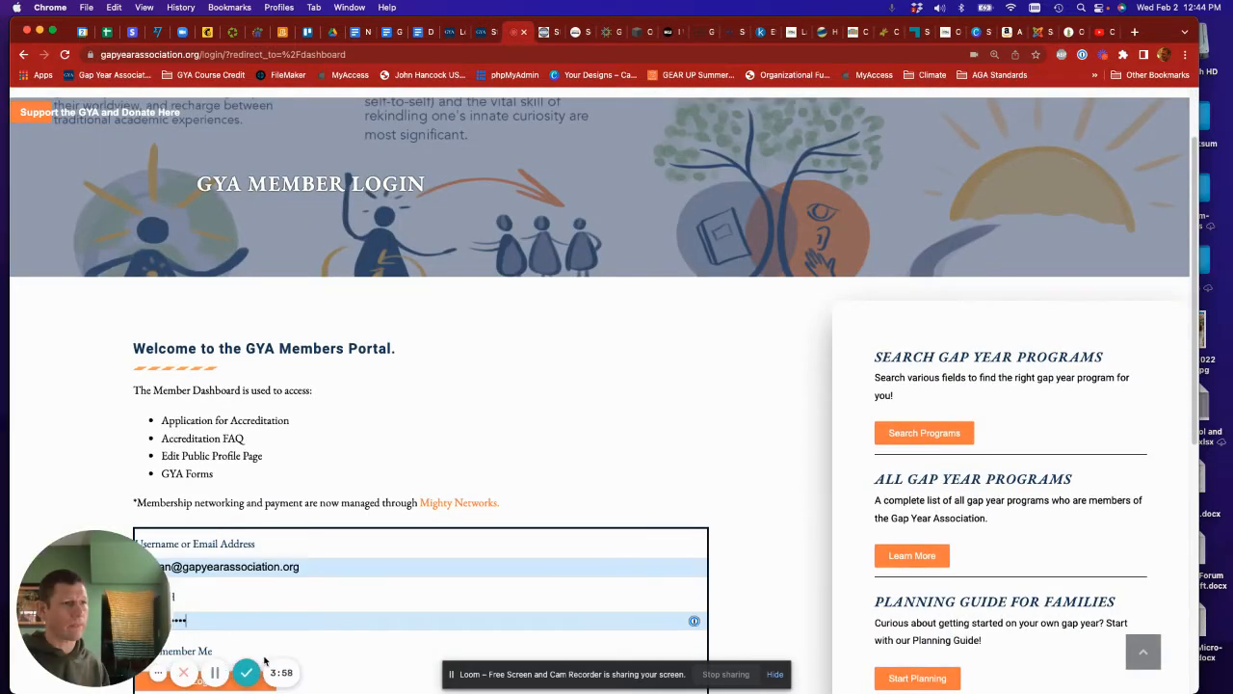
scroll(457, 591, "down", 3)
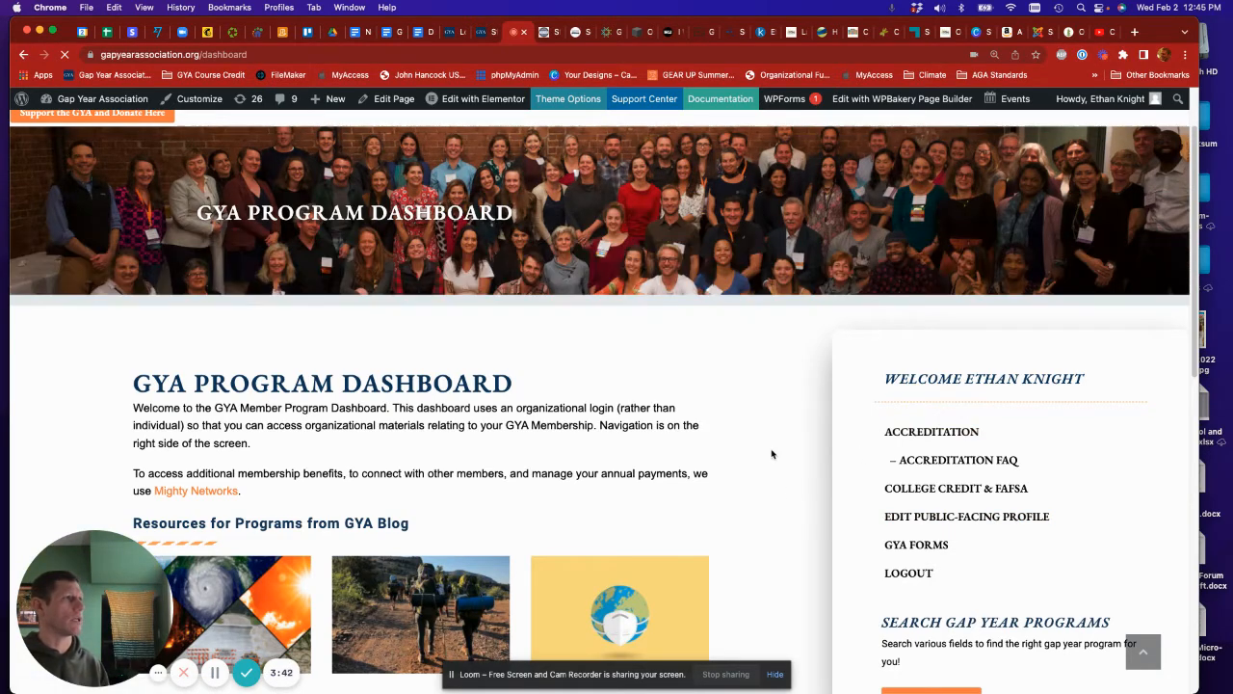
- Go to the Accreditation section and launch the Program application tool
left_click(927, 434)
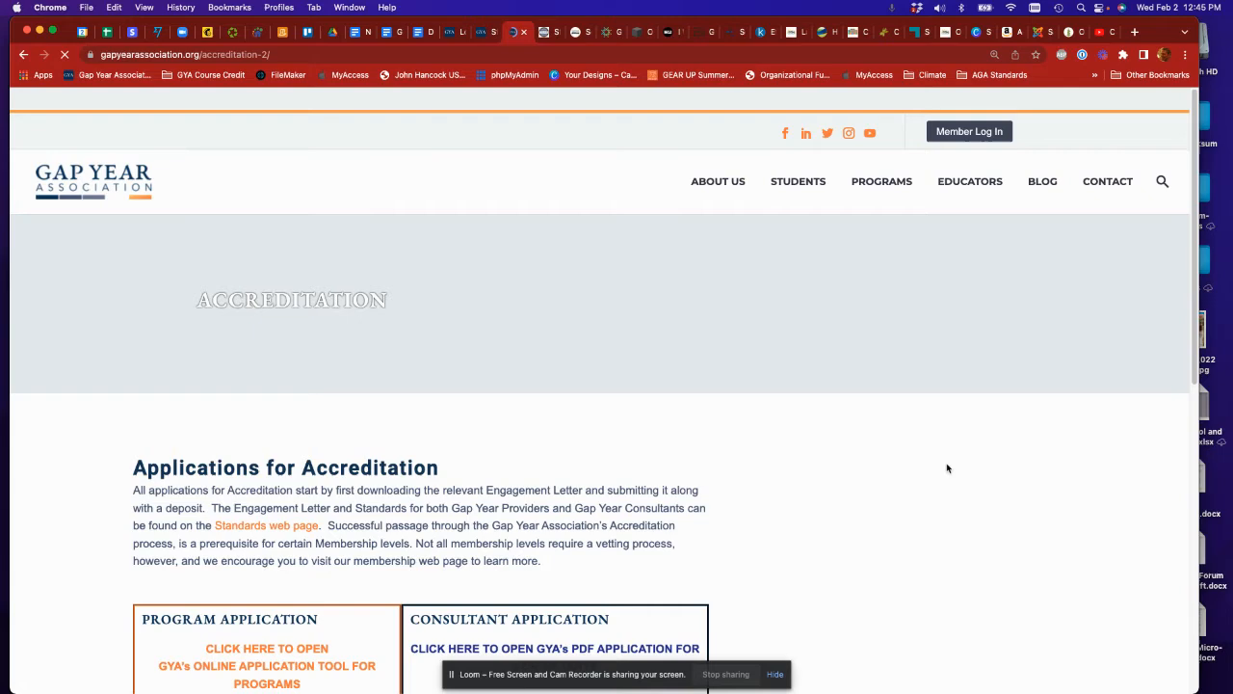
scroll(768, 525, "down", 5)
scroll(768, 525, "down", 2)
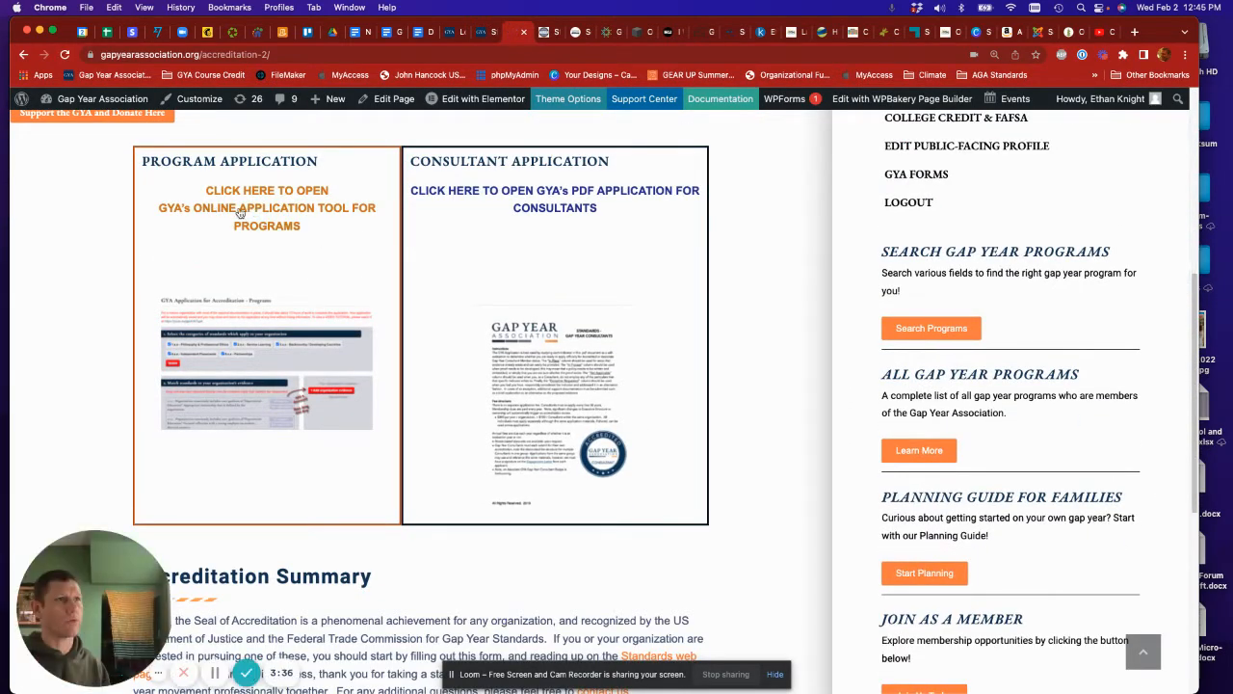
left_click(273, 212)
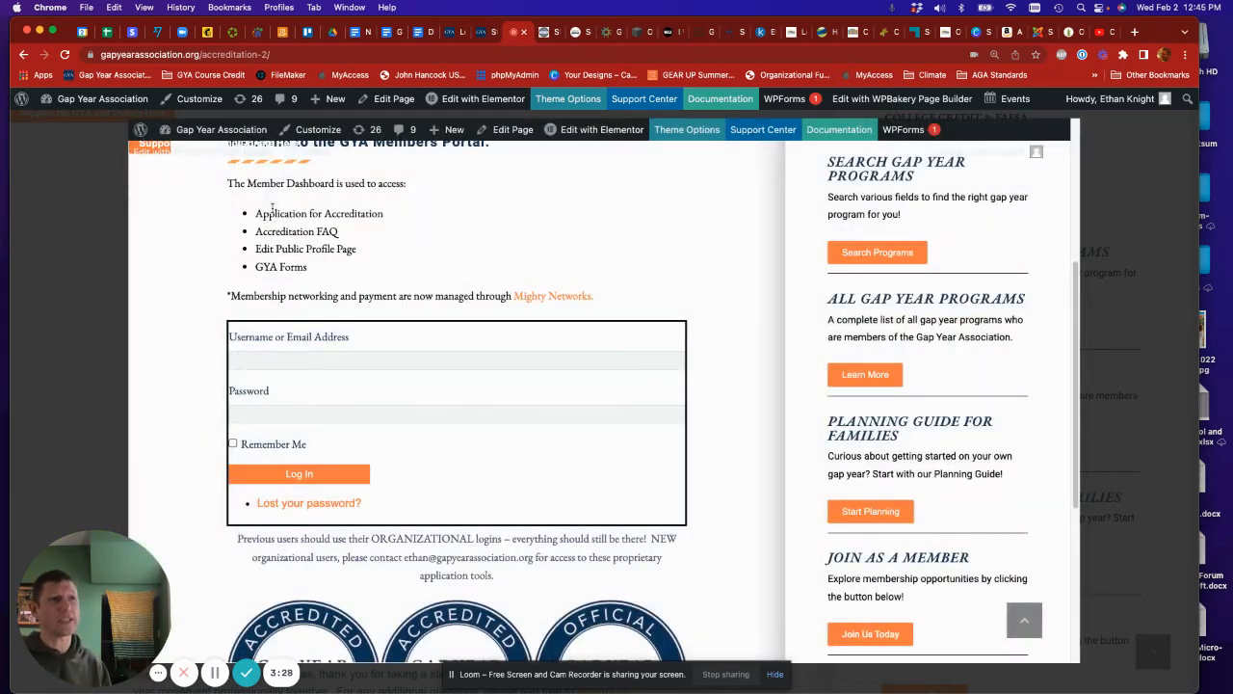
- Fill the login lightbox with the saved member login, then dismiss the overlay
left_click(346, 361)
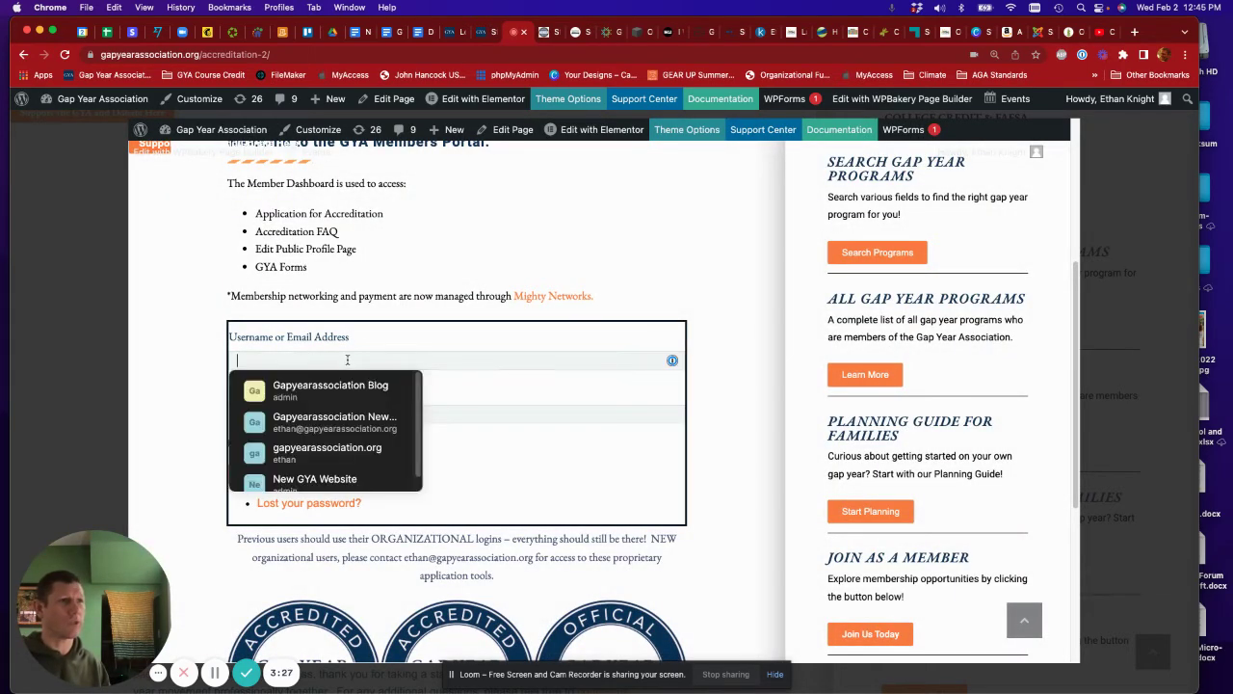
left_click(335, 424)
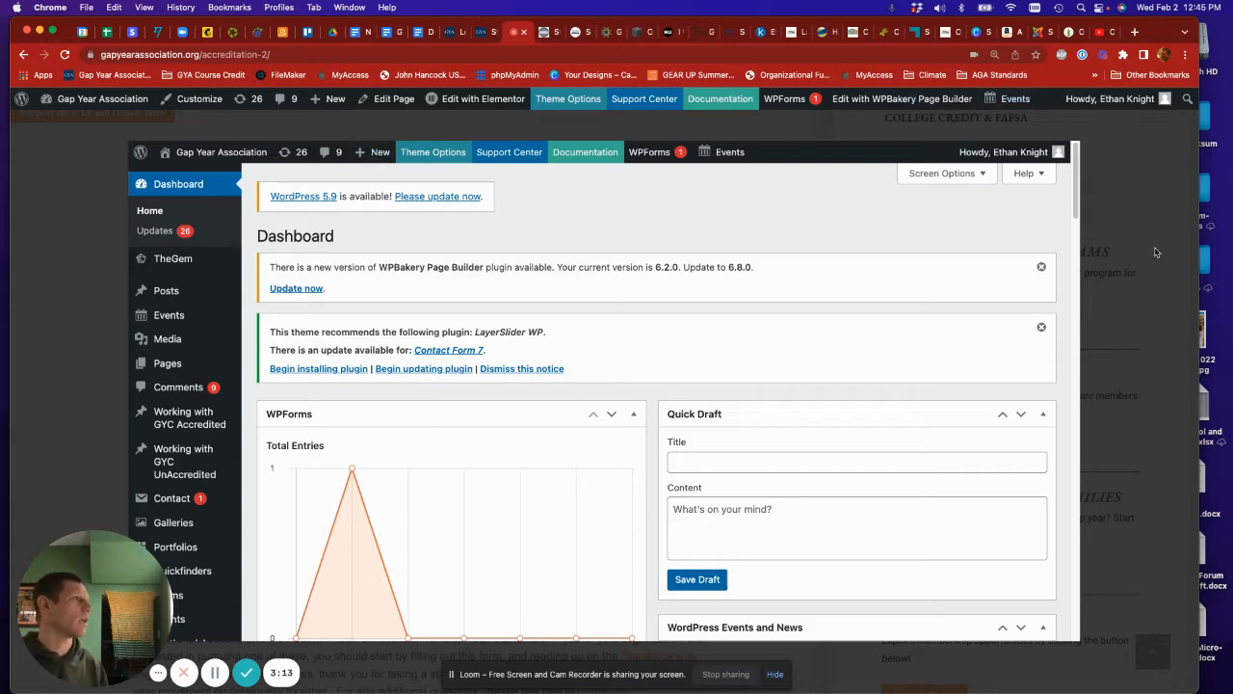
left_click(1151, 464)
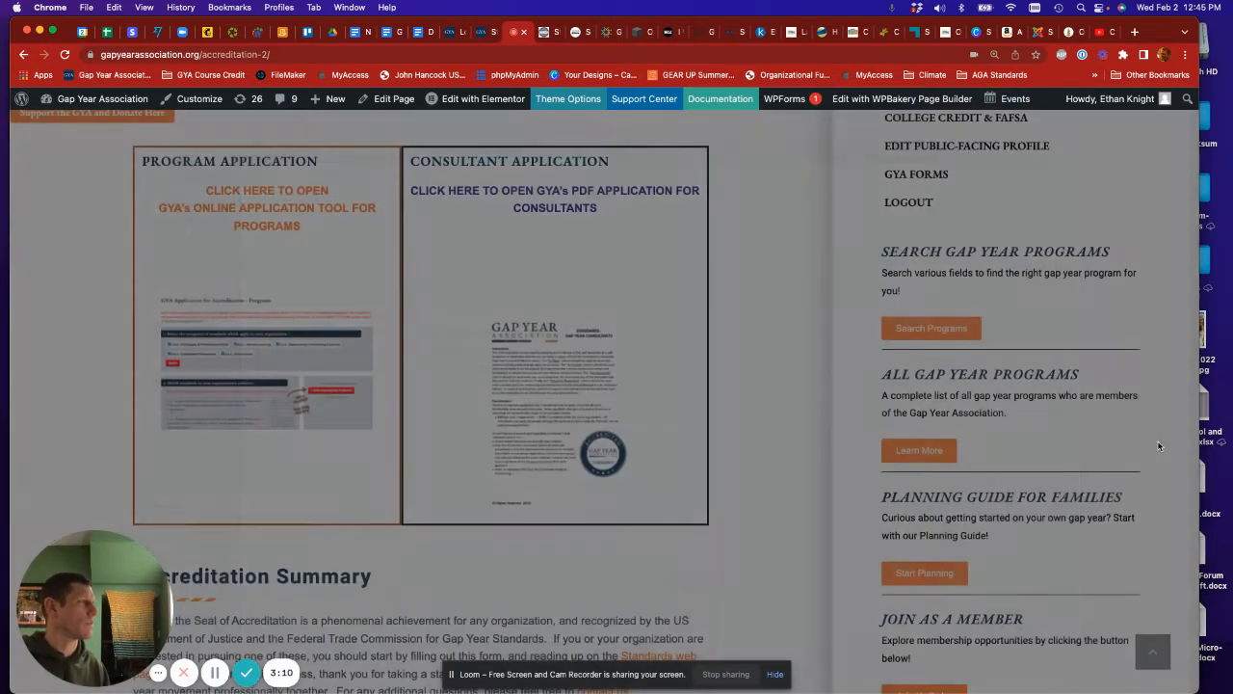
- Clear the loaded standards by unchecking Independent Placements and confirming the update
left_click(267, 214)
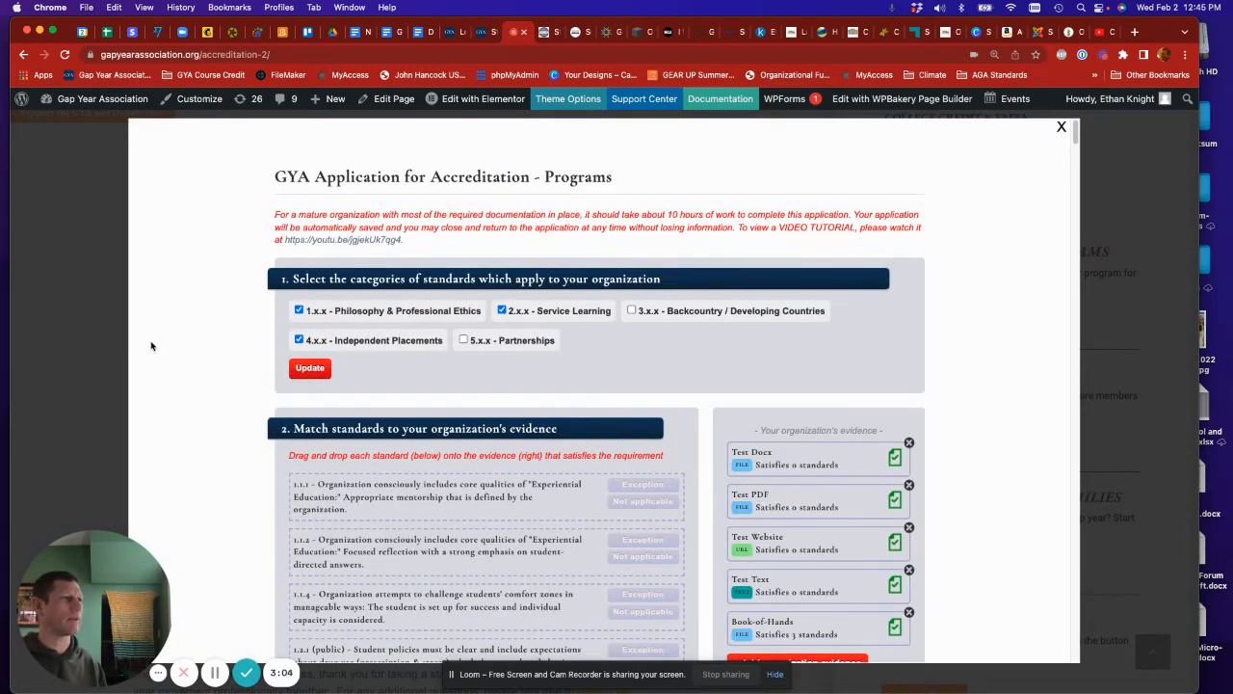
scroll(174, 361, "down", 1)
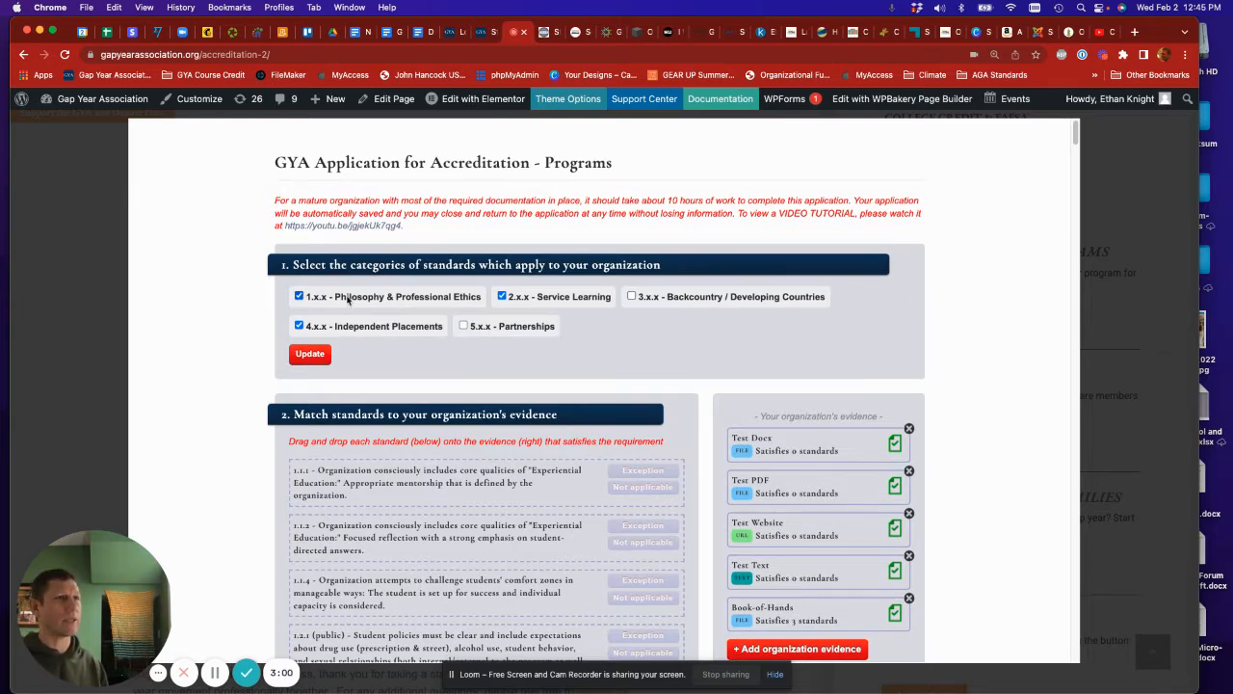
left_click(299, 324)
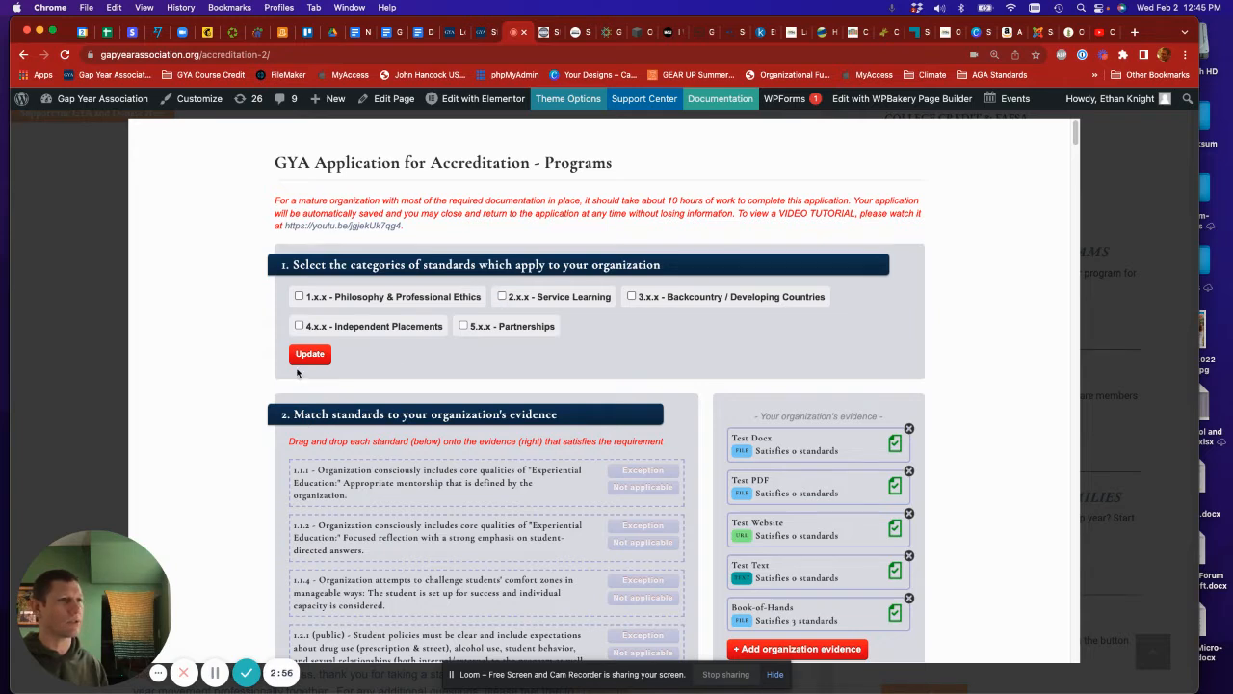
left_click(309, 355)
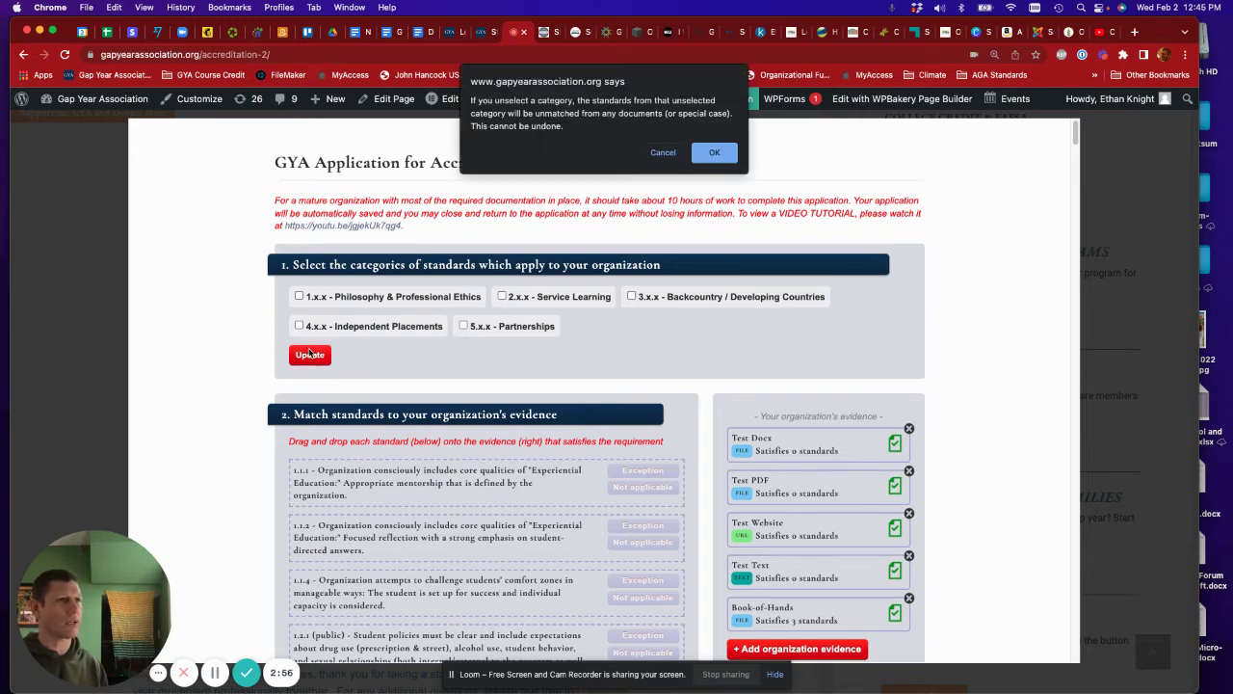
left_click(715, 153)
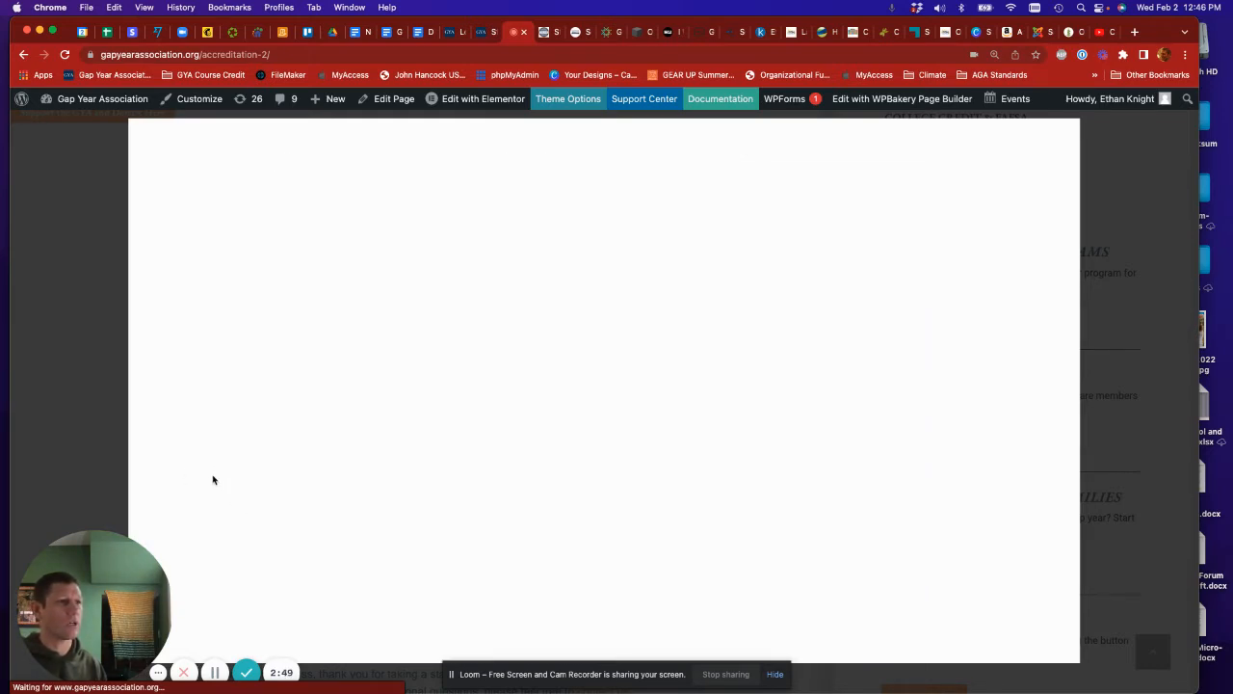
scroll(214, 471, "down", 3)
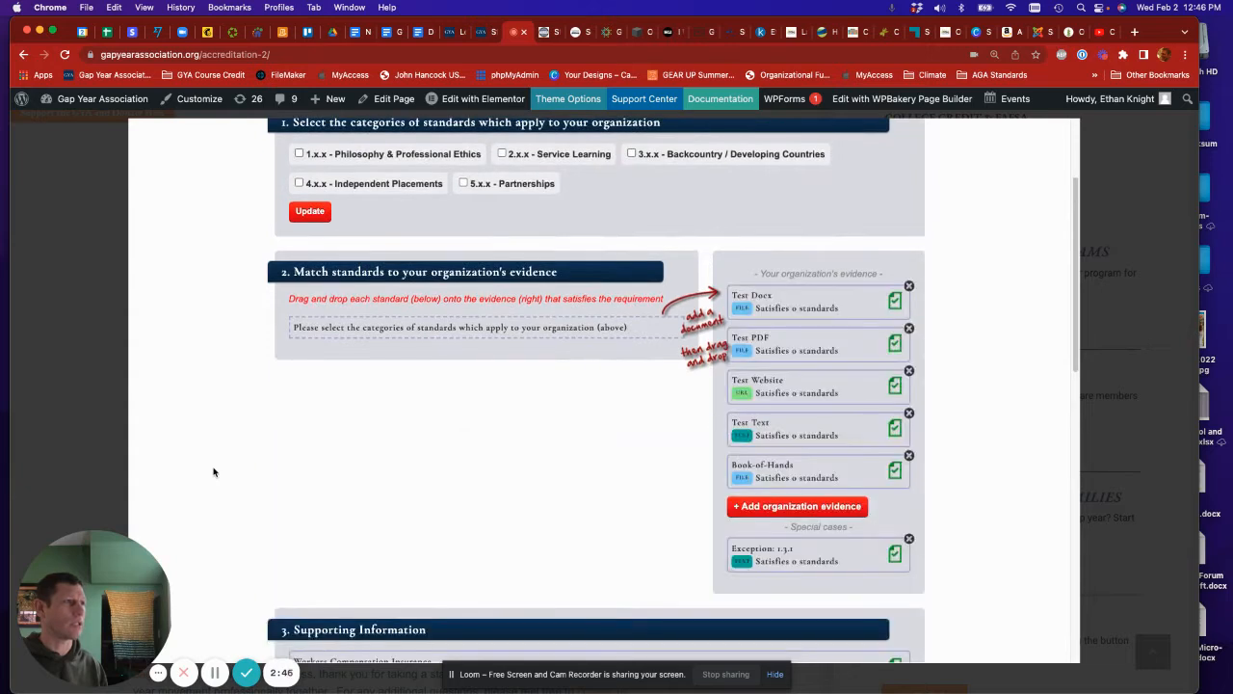
scroll(214, 471, "up", 1)
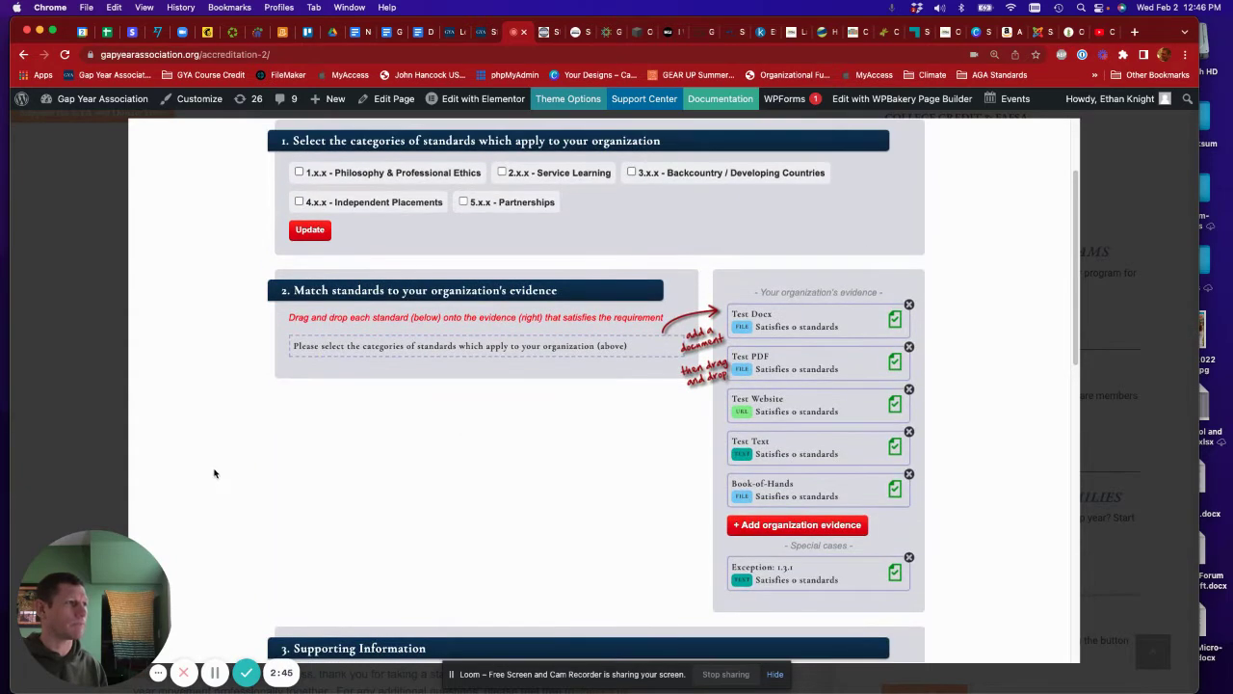
left_click(908, 558)
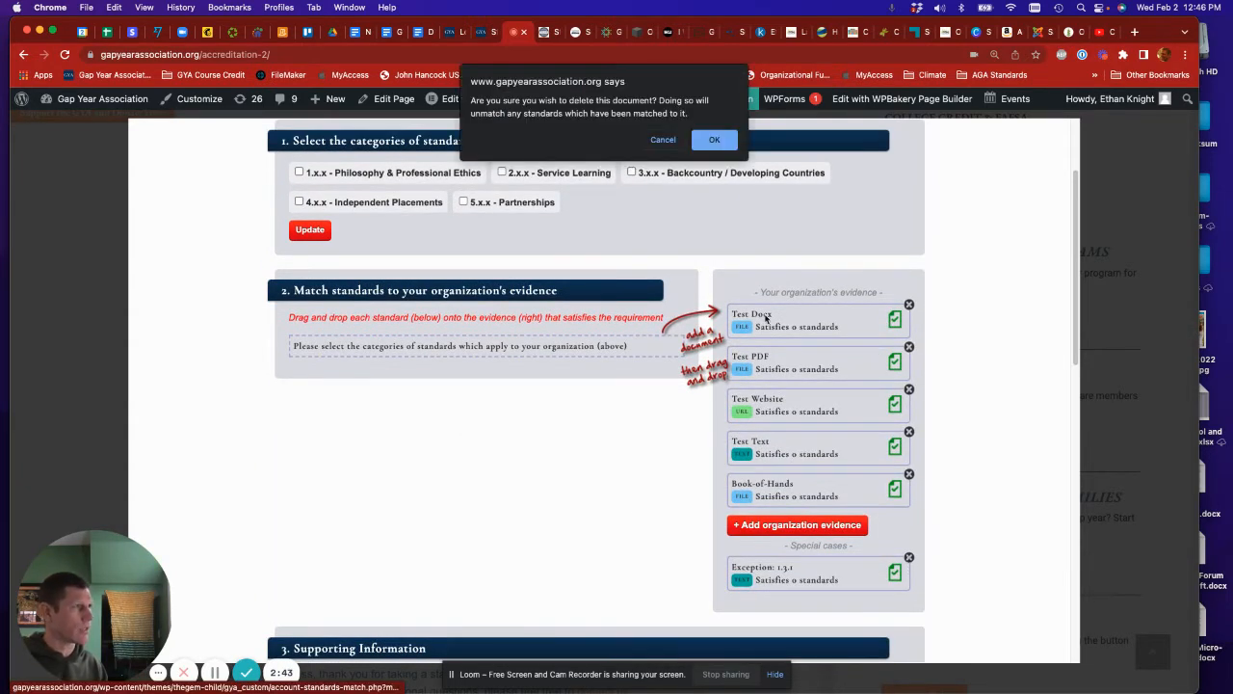
left_click(710, 140)
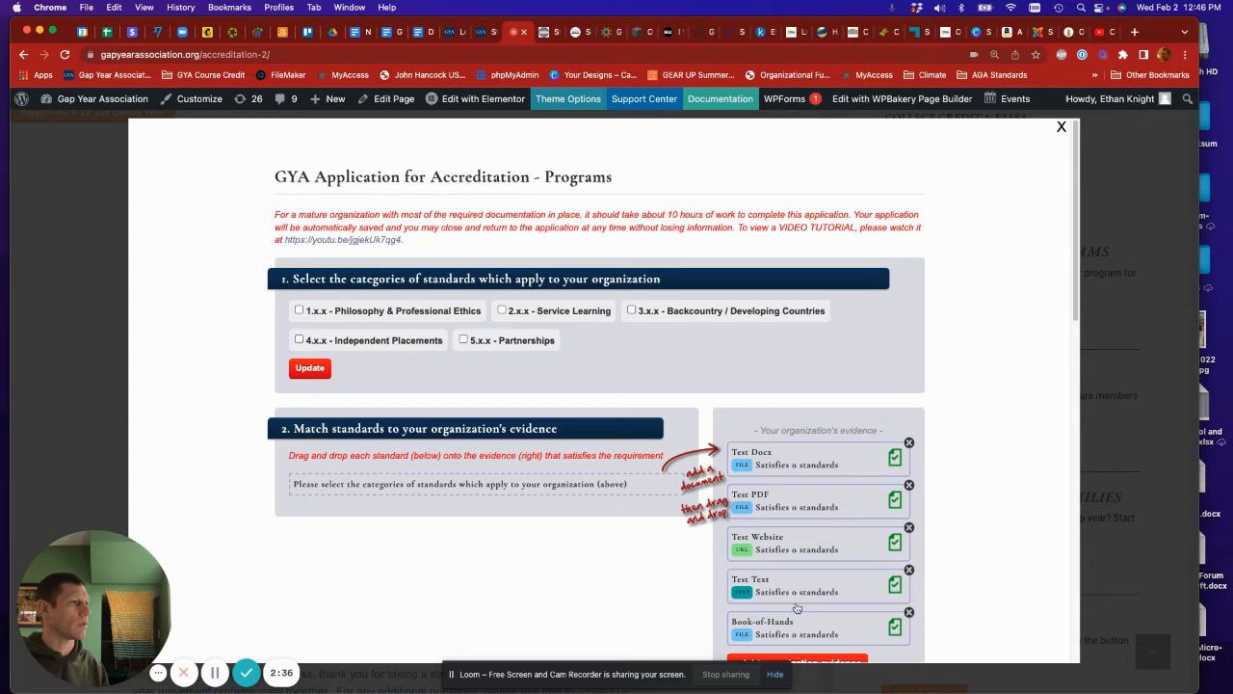
left_click(805, 590)
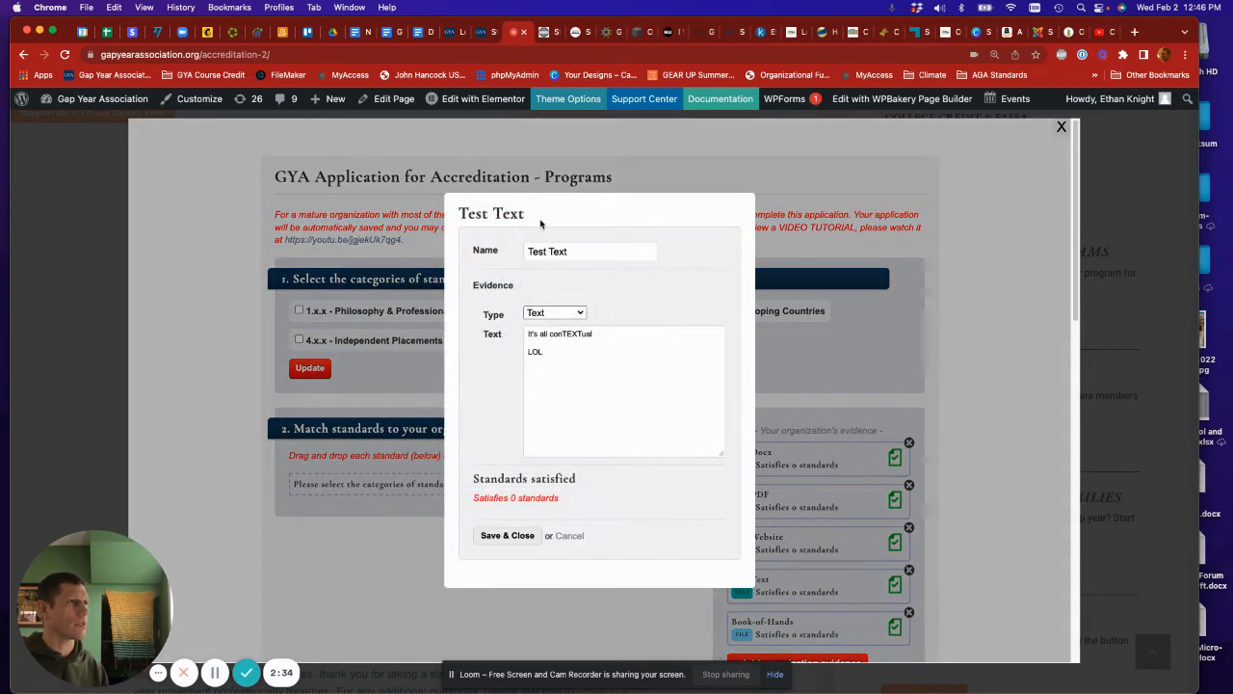
left_click(570, 536)
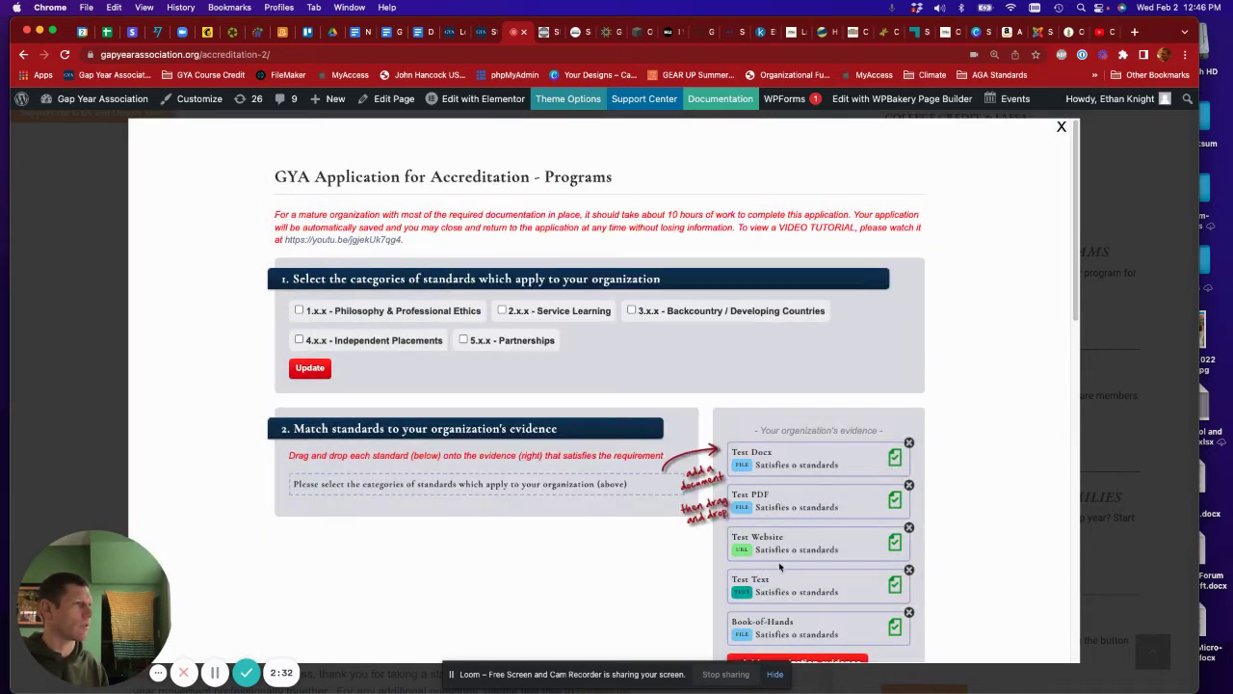
left_click(797, 631)
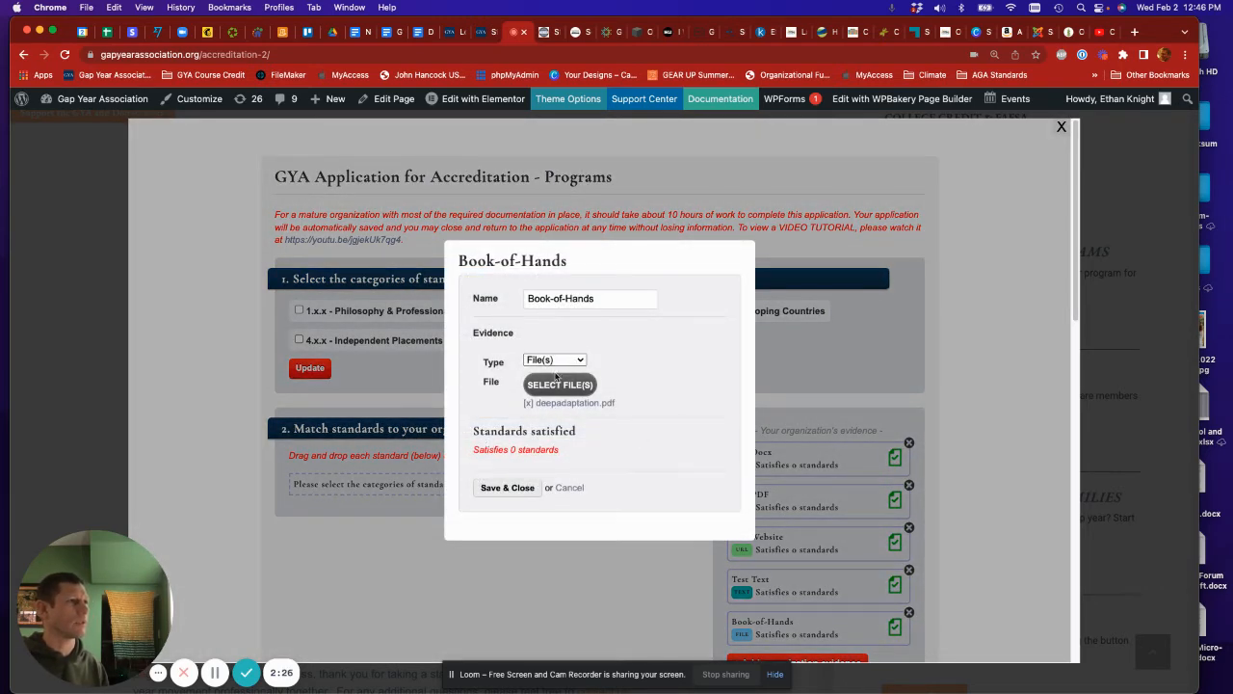
left_click(570, 488)
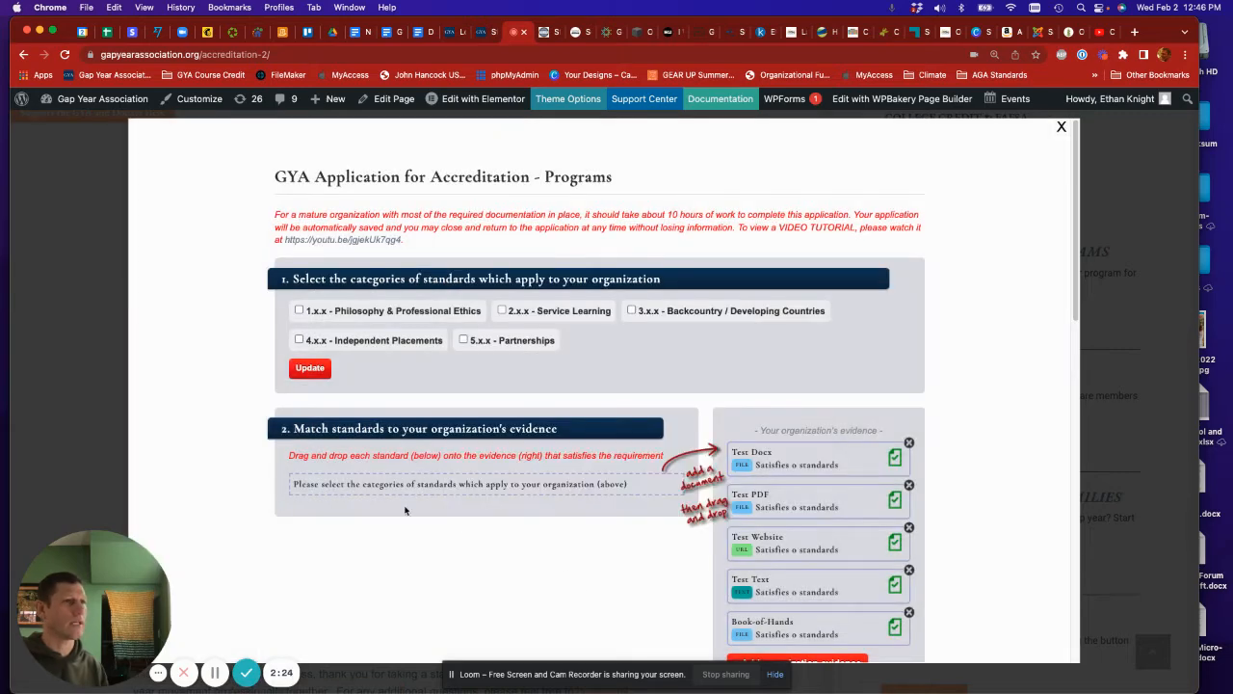
scroll(350, 487, "down", 1)
- Load only the 1.x.x Philosophy & Professional Ethics standards, deselecting the 2.x.x/3.x.x categories
left_click(299, 267)
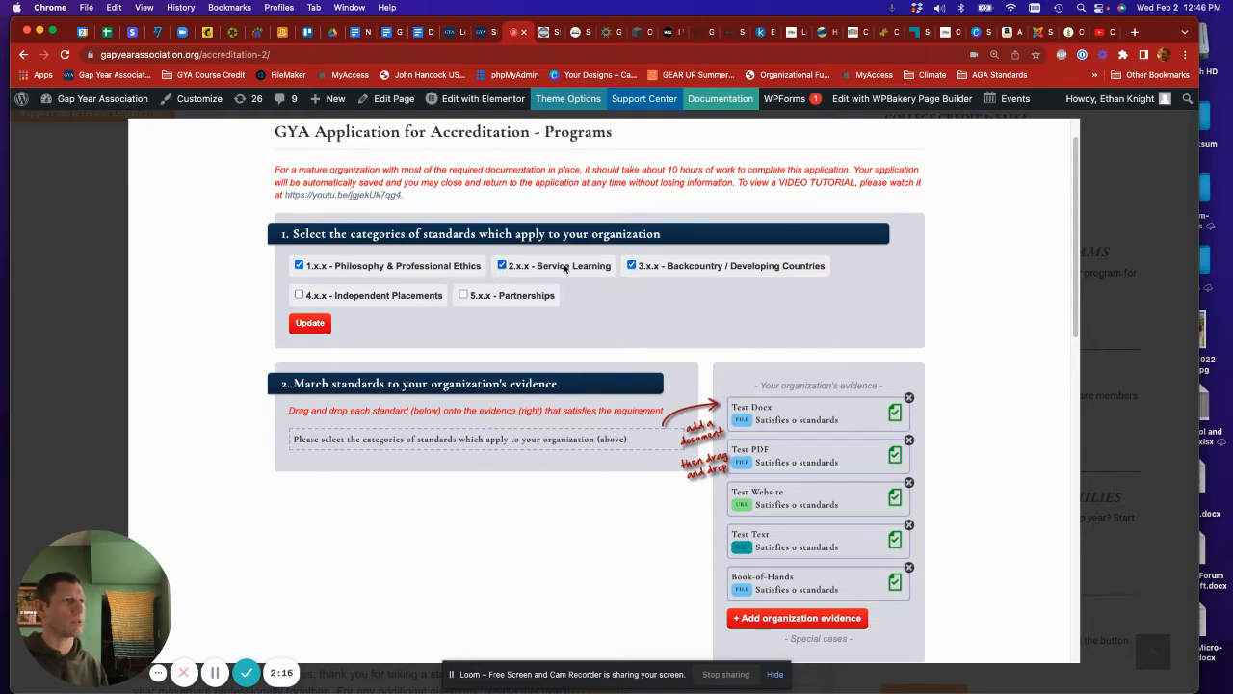
left_click(631, 267)
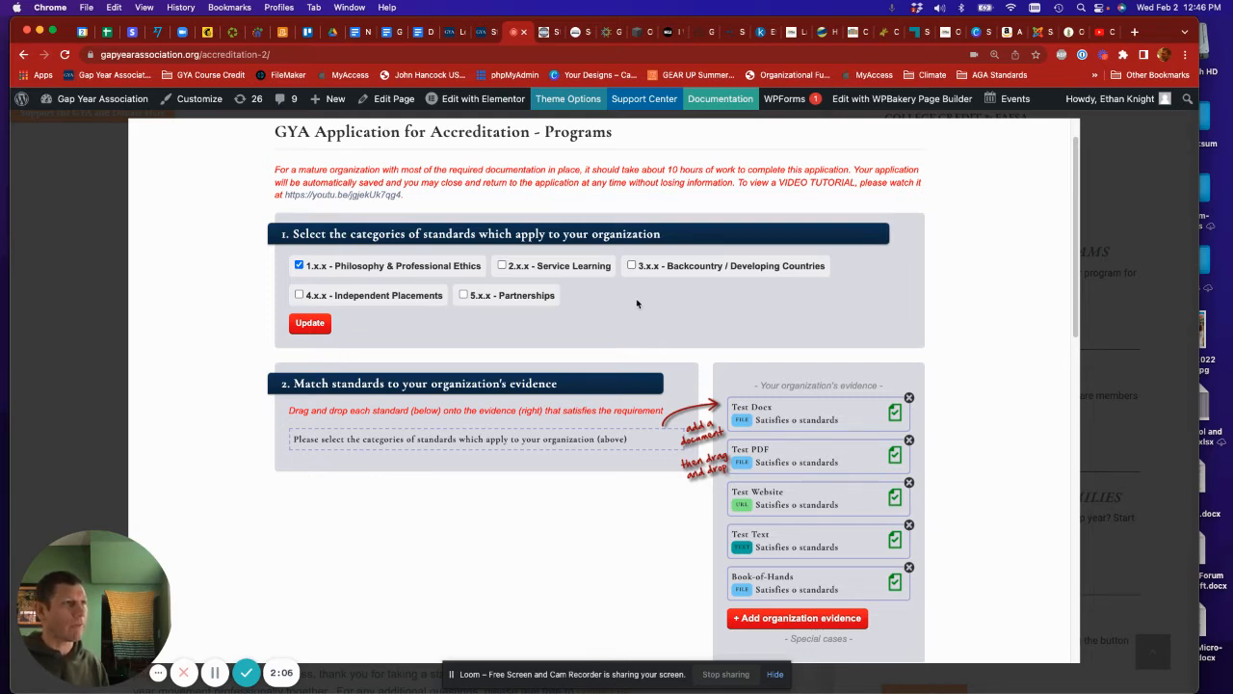
left_click(307, 326)
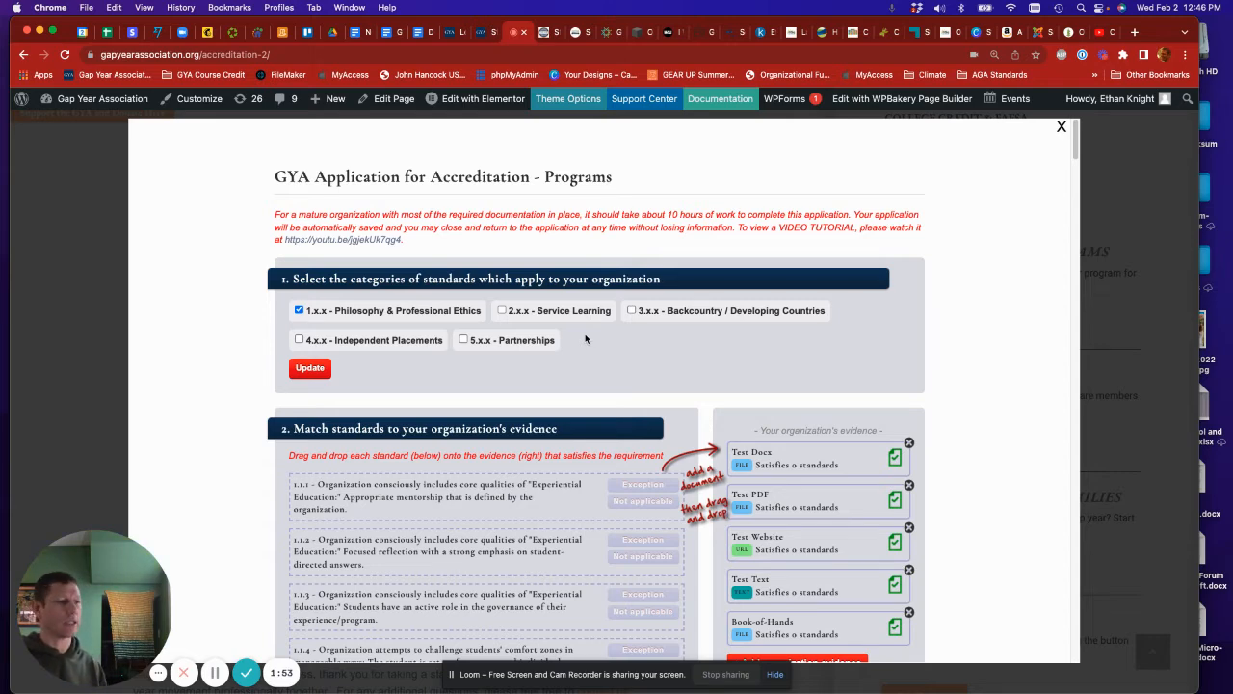
scroll(559, 309, "down", 3)
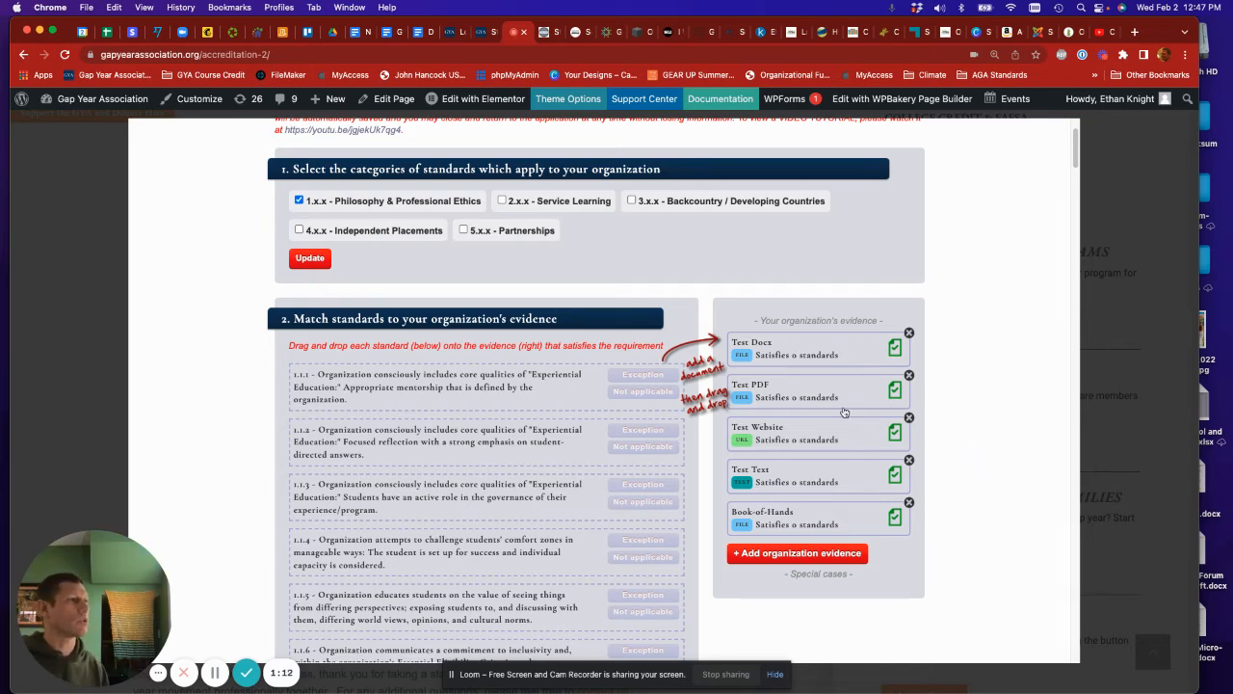
mouse_move(439, 497)
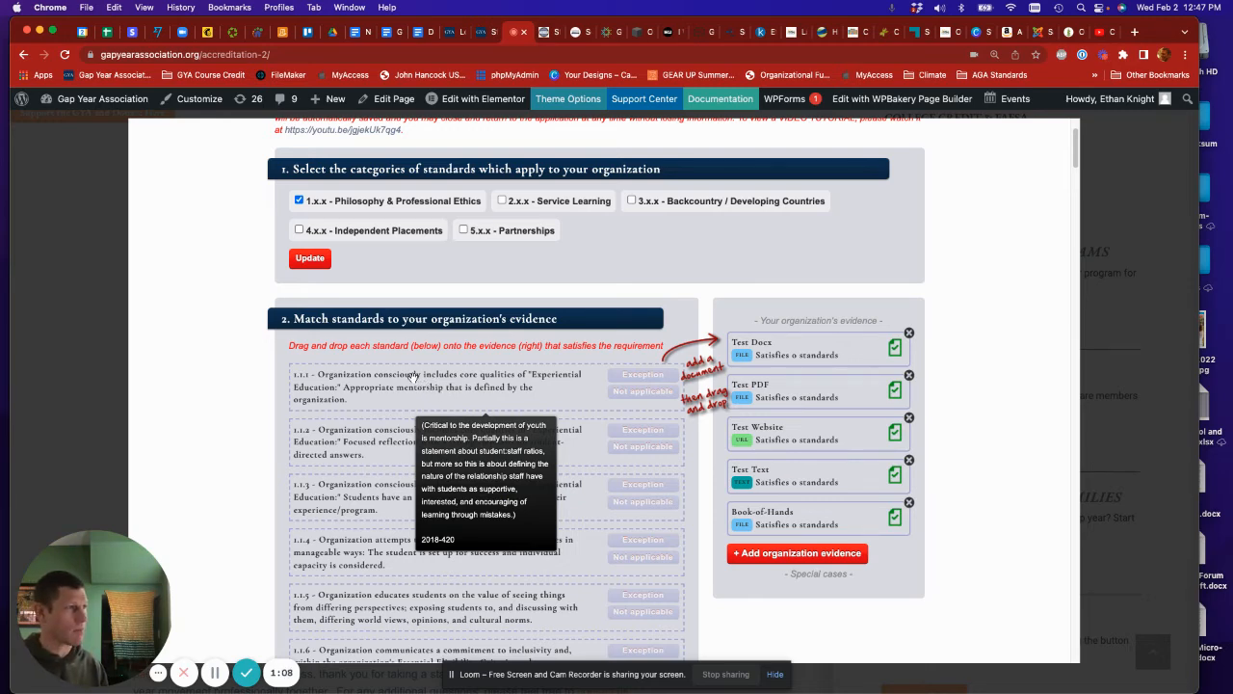
- Match standard 1.1.1 to the Book-of-Hands evidence at page 15 and save it
left_click_drag(412, 376, 827, 526)
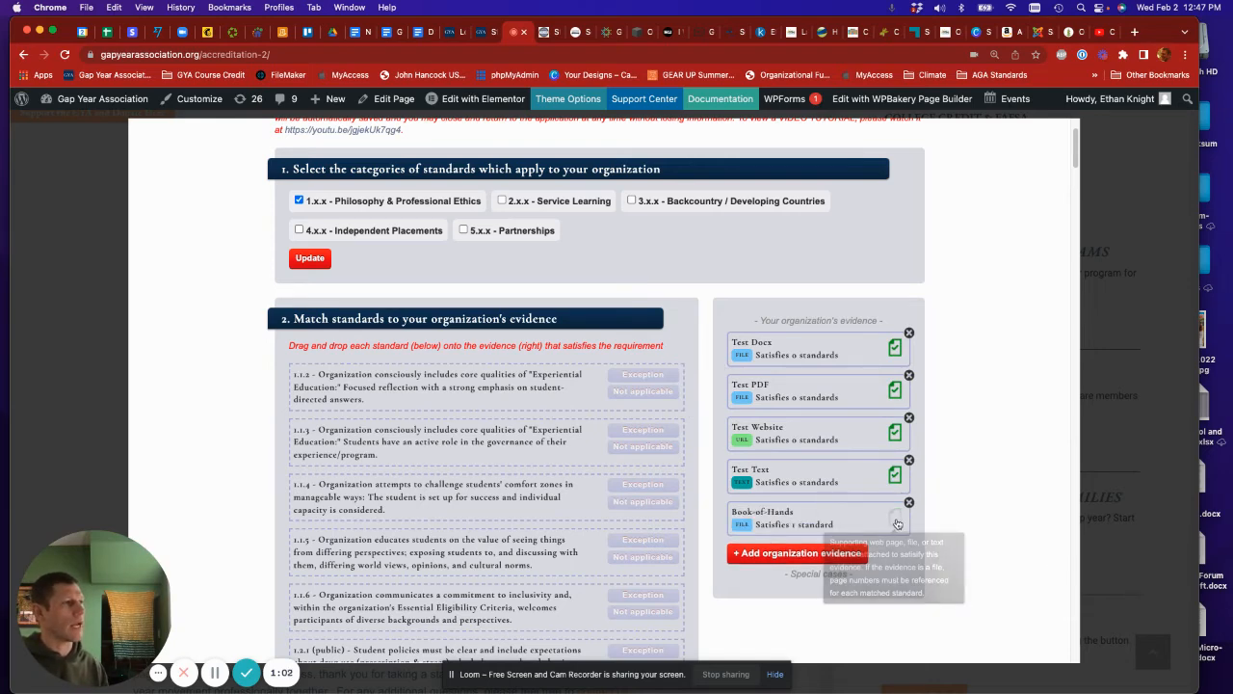
left_click(822, 527)
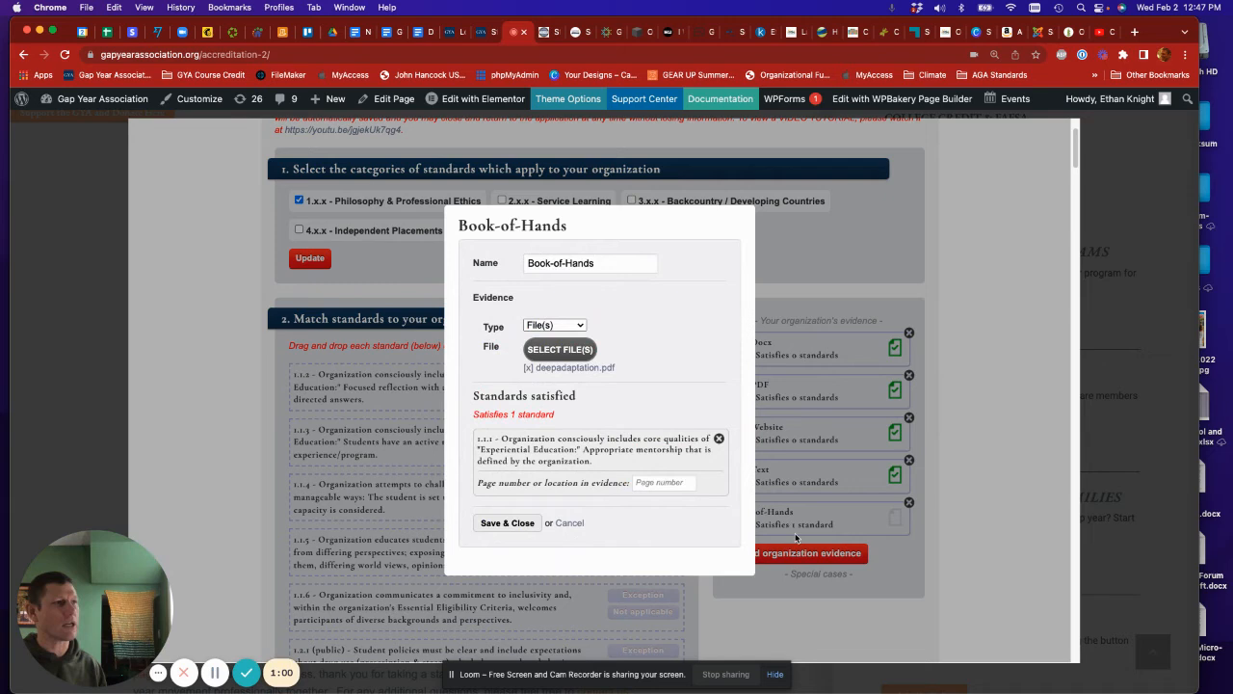
left_click(662, 482)
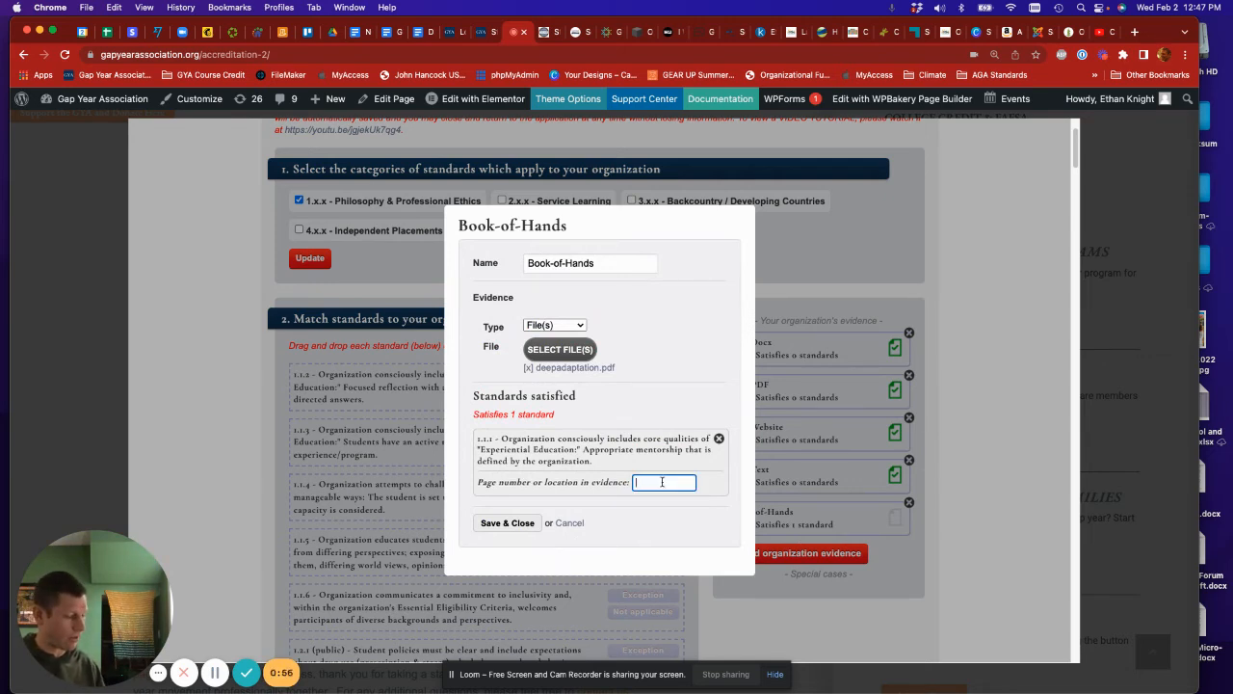
type("15")
left_click(501, 522)
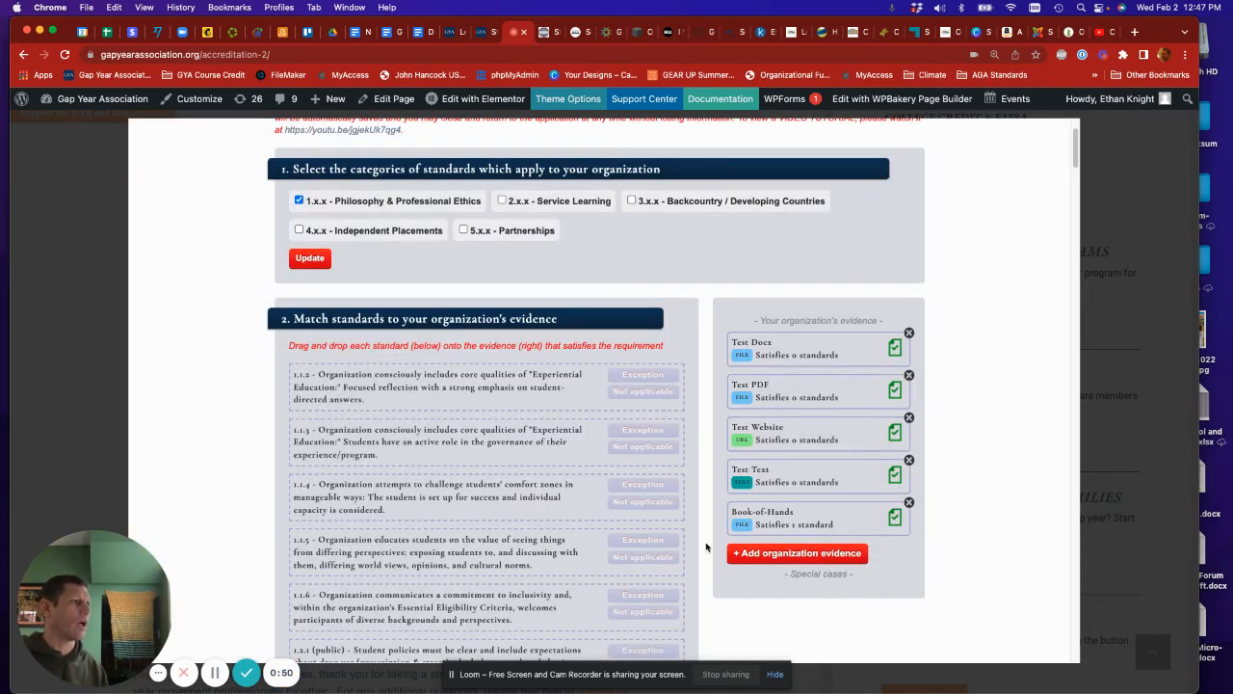
mouse_move(643, 431)
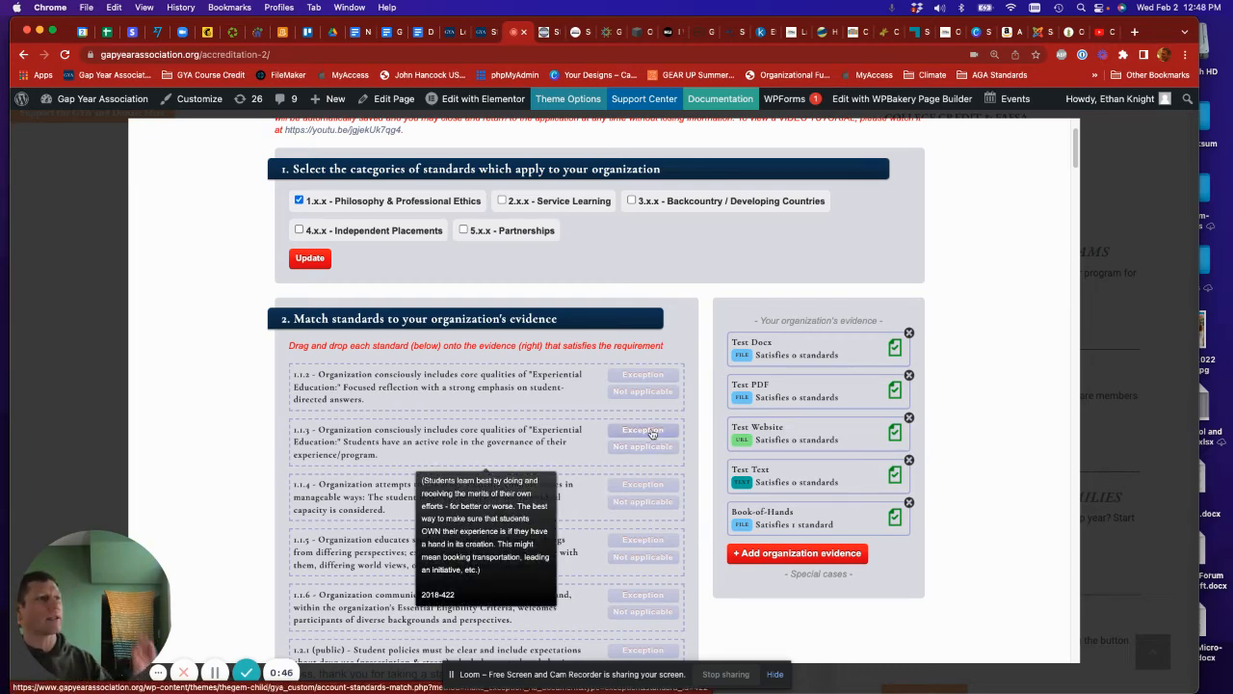
- Record standard 1.1.3 as an Exception with Text evidence reading "explanation" and save it
left_click(653, 433)
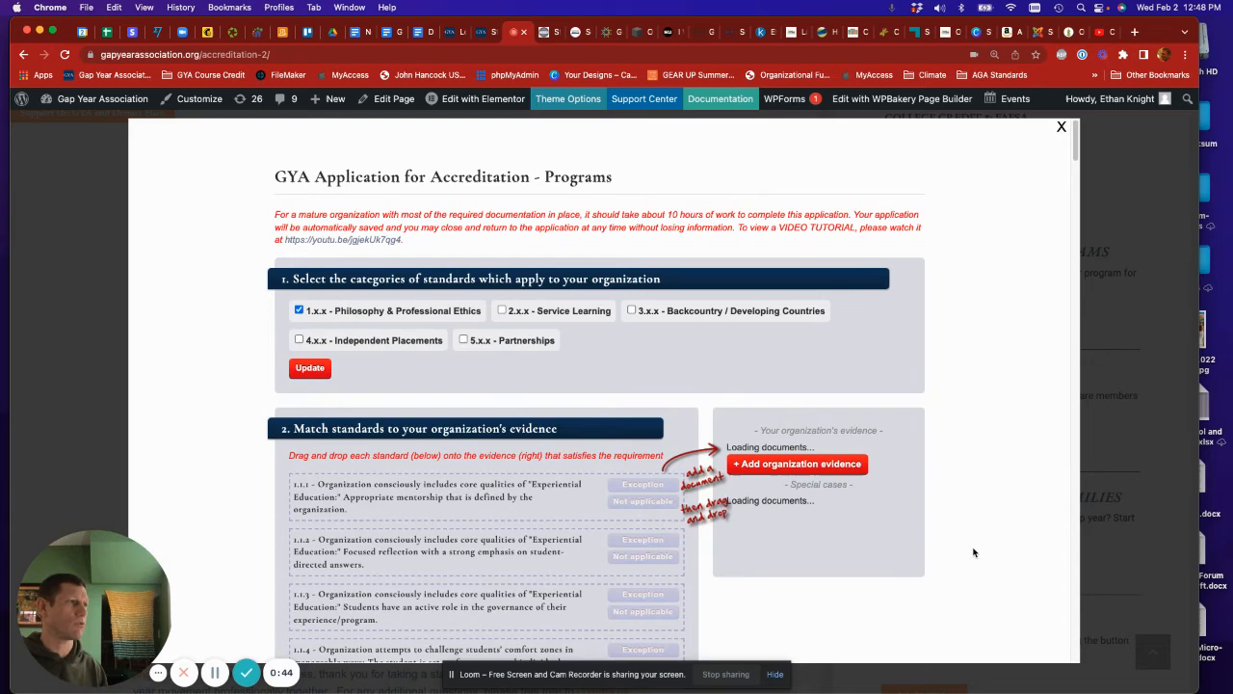
scroll(974, 553, "down", 2)
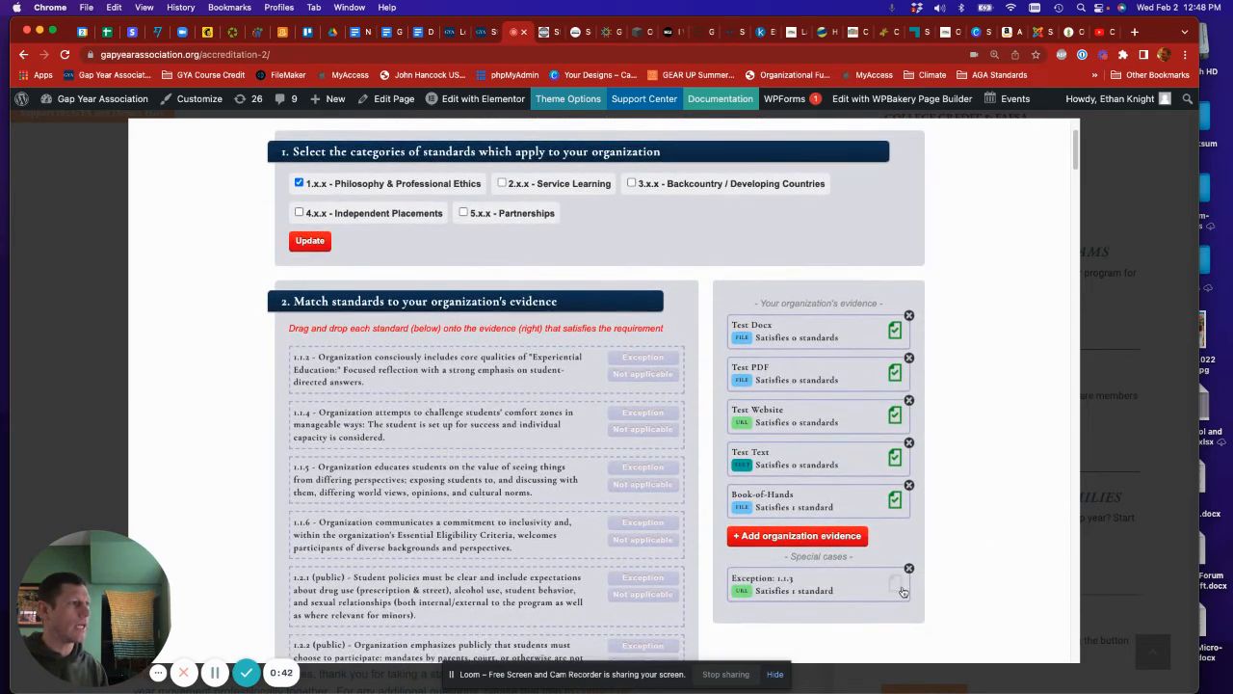
left_click(776, 584)
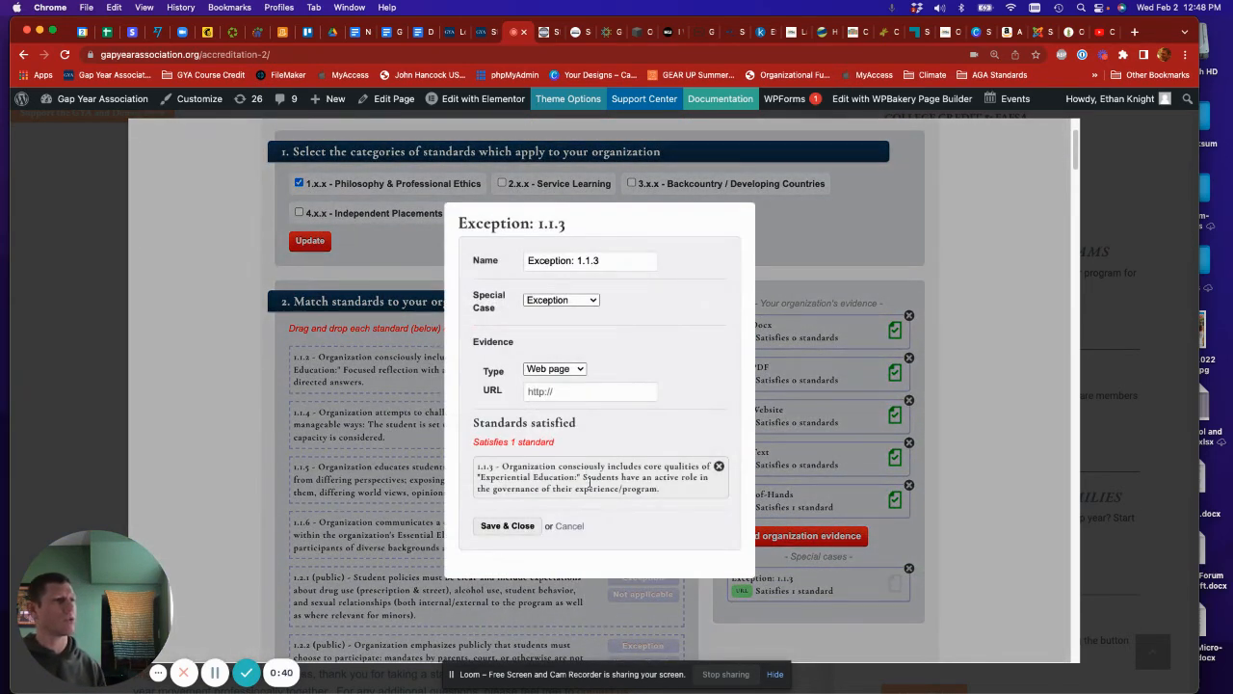
left_click(574, 372)
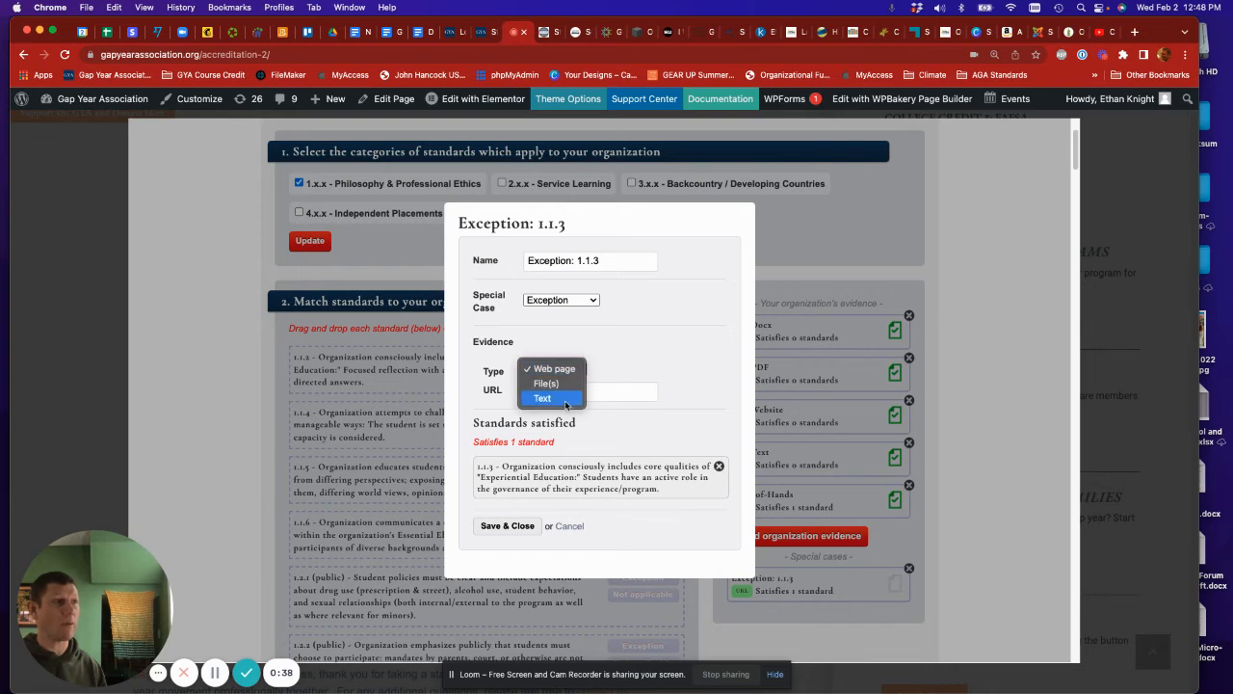
left_click(564, 398)
type("exp")
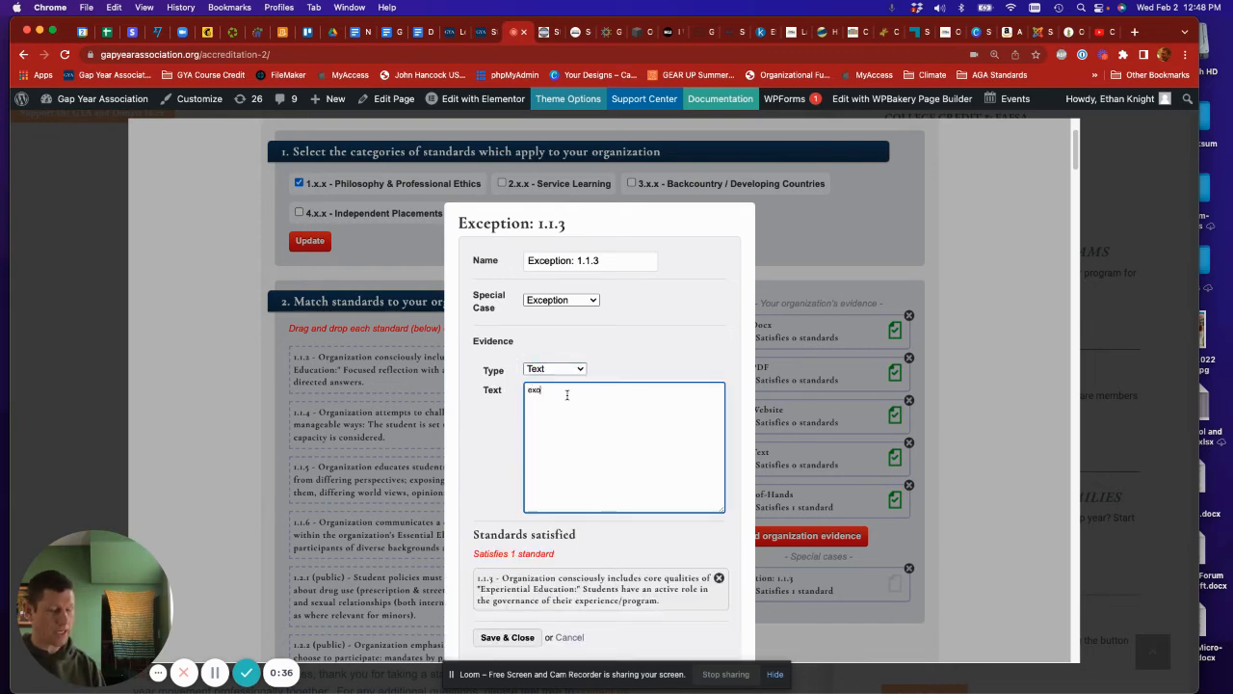
type("lanat")
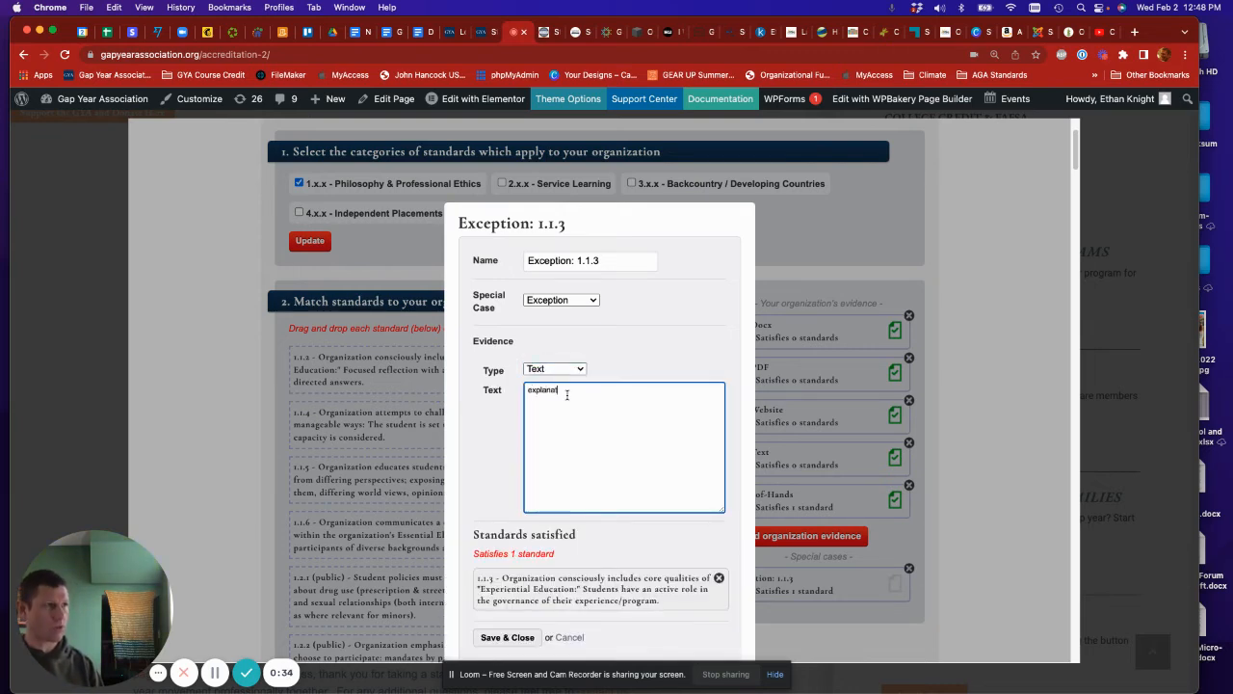
type("ion")
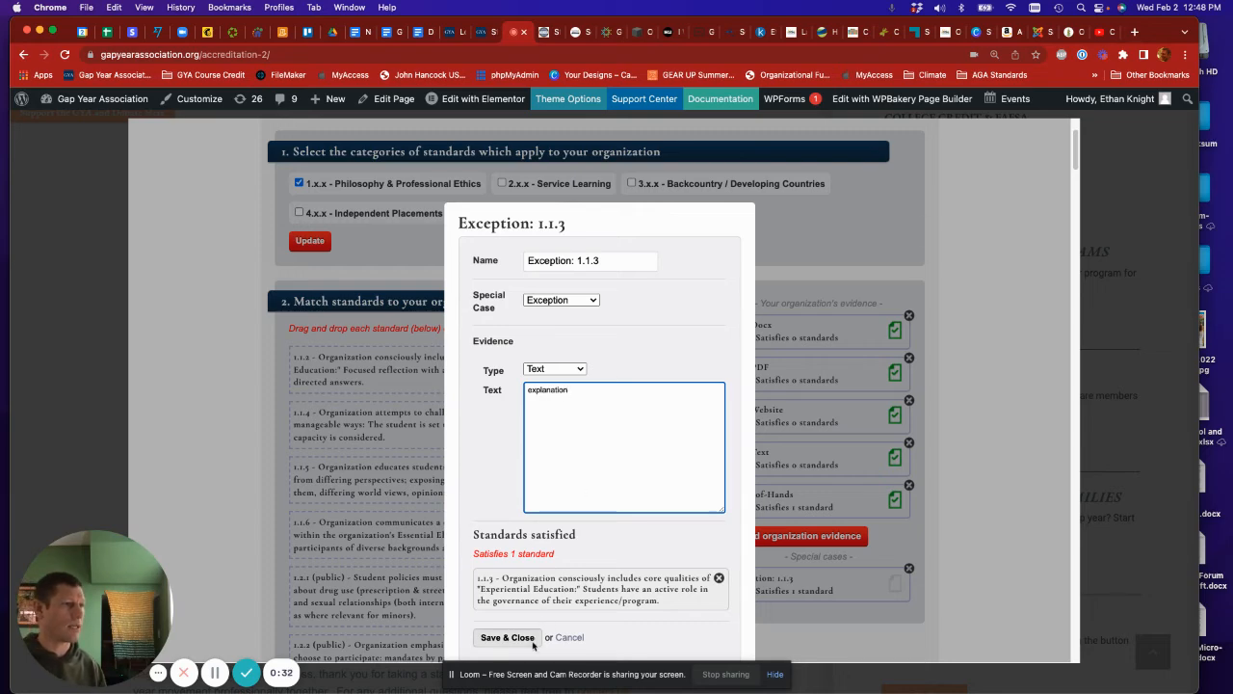
left_click(532, 638)
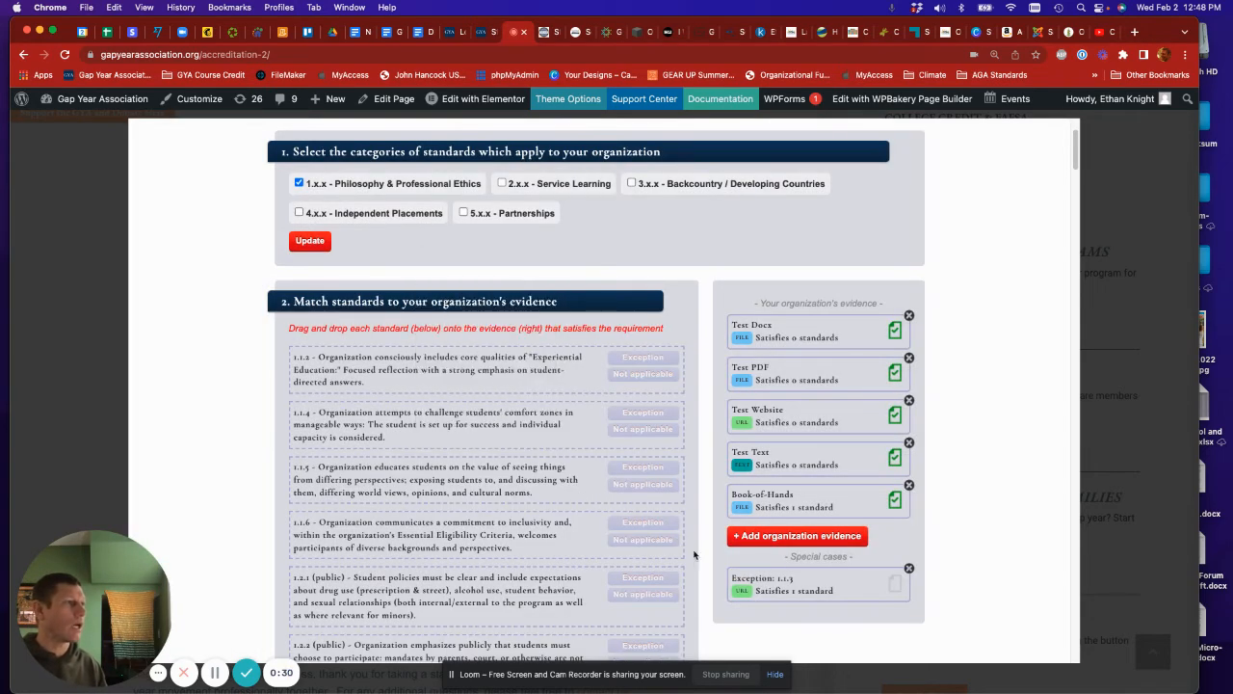
scroll(953, 539, "down", 5)
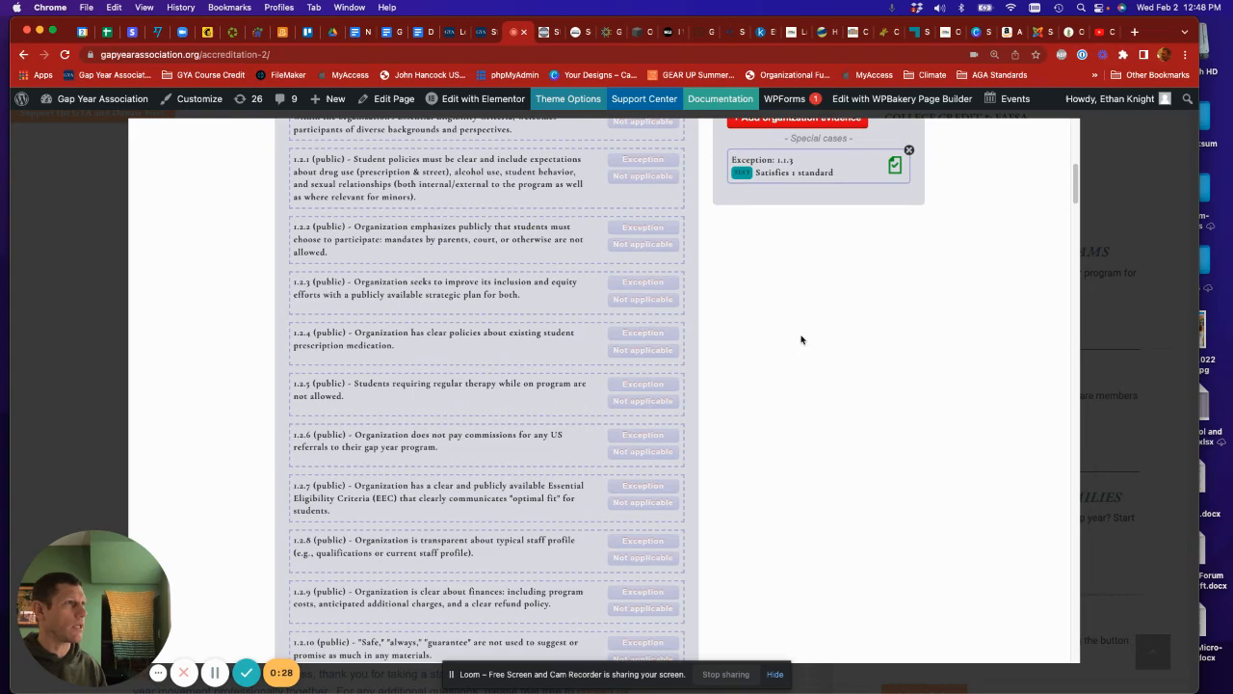
scroll(738, 531, "down", 3)
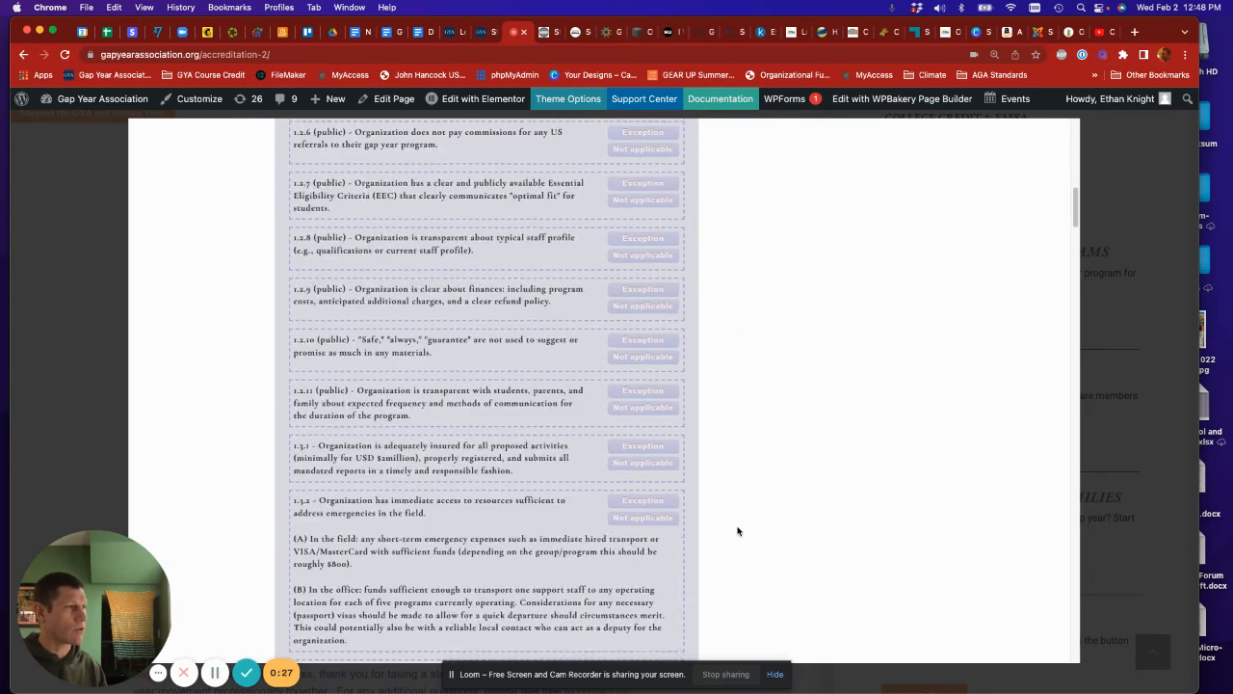
scroll(721, 482, "down", 5)
scroll(722, 482, "down", 5)
scroll(722, 482, "down", 10)
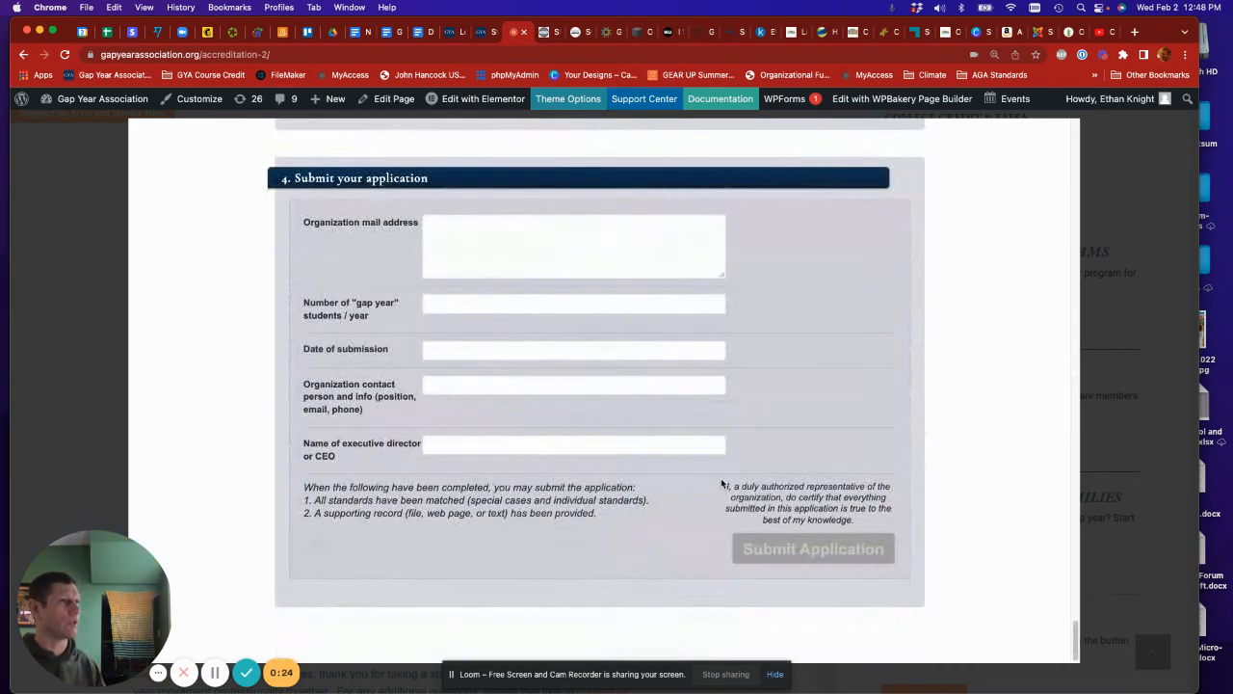
scroll(724, 485, "up", 5)
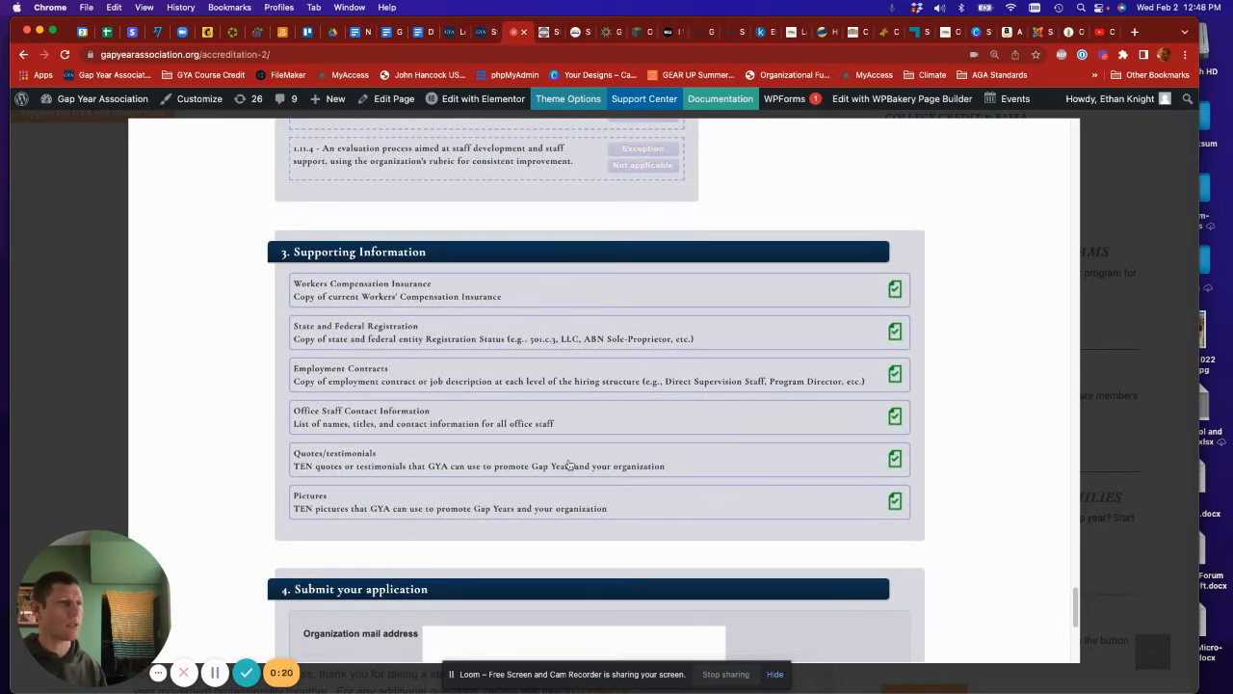
scroll(569, 472, "down", 2)
scroll(554, 540, "down", 2)
scroll(495, 418, "down", 2)
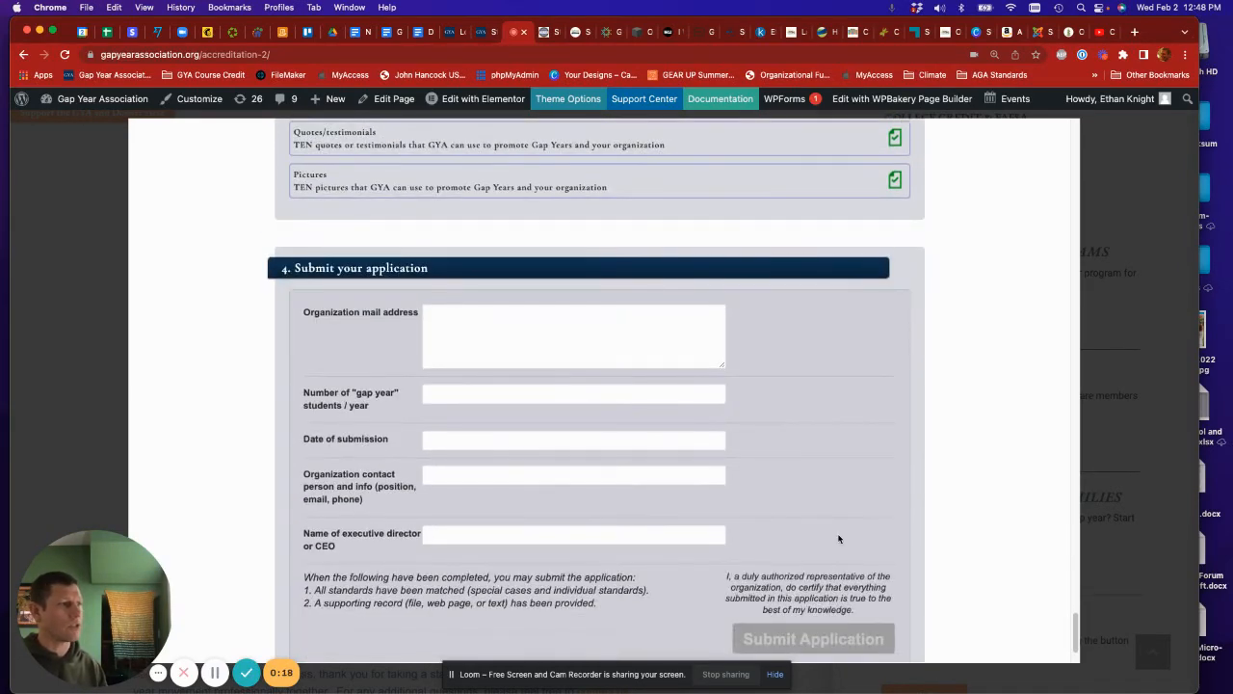
scroll(838, 559, "down", 2)
scroll(873, 130, "up", 3)
scroll(886, 289, "up", 1)
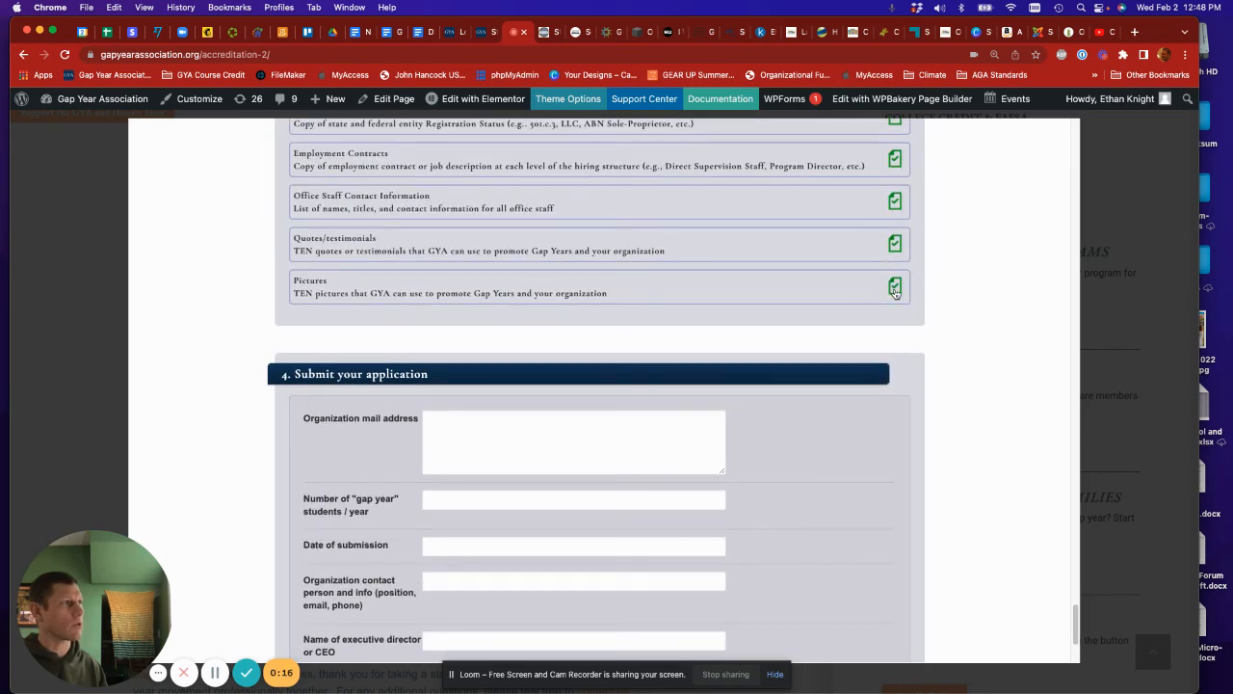